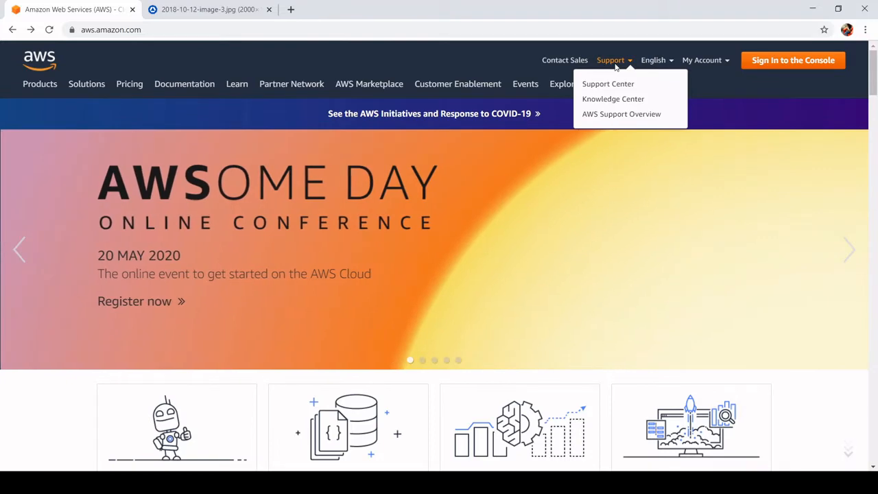
- View the Amazon data center image in the other browser tab, and return to the AWS home page
{"action": "left_click", "coordinate": [229, 8]}
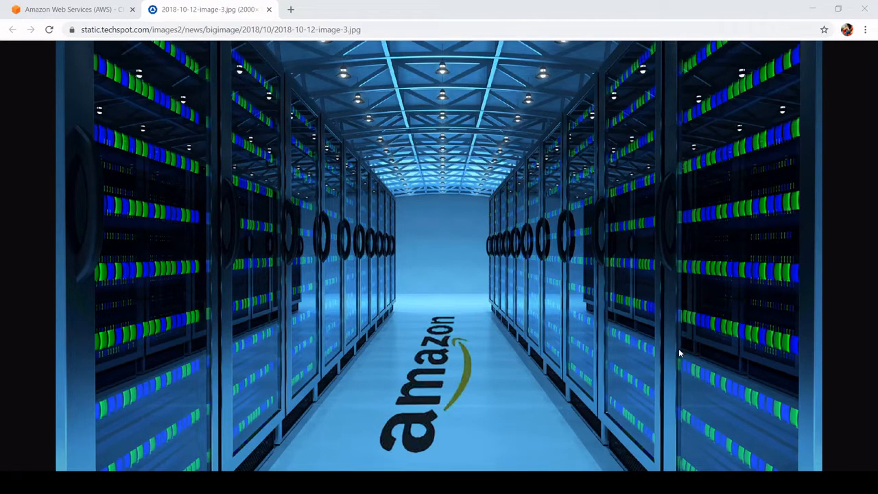
{"action": "left_click", "coordinate": [618, 66]}
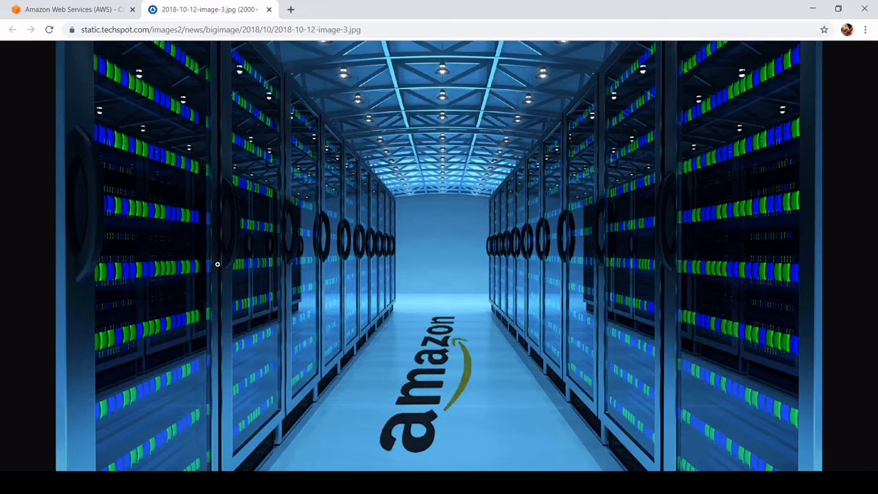
{"action": "left_click", "coordinate": [98, 9]}
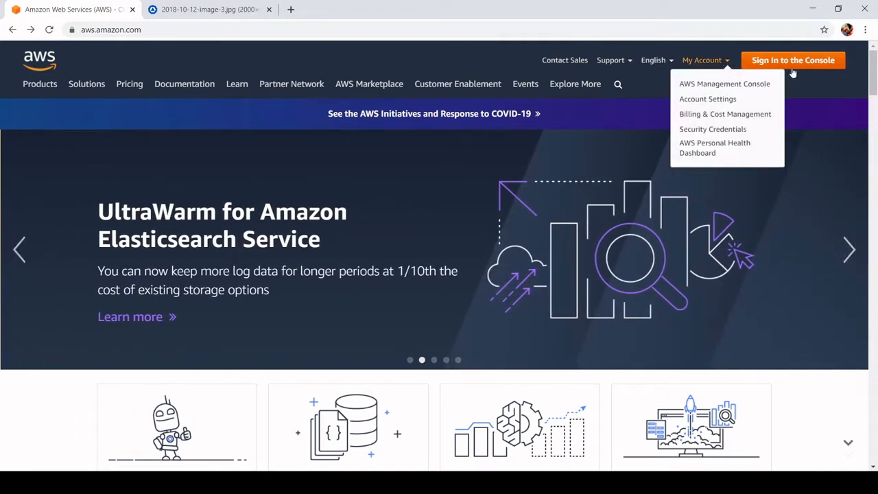
- Open the AWS Management Console from the account options and go to the EC2 service
{"action": "mouse_move", "coordinate": [704, 60]}
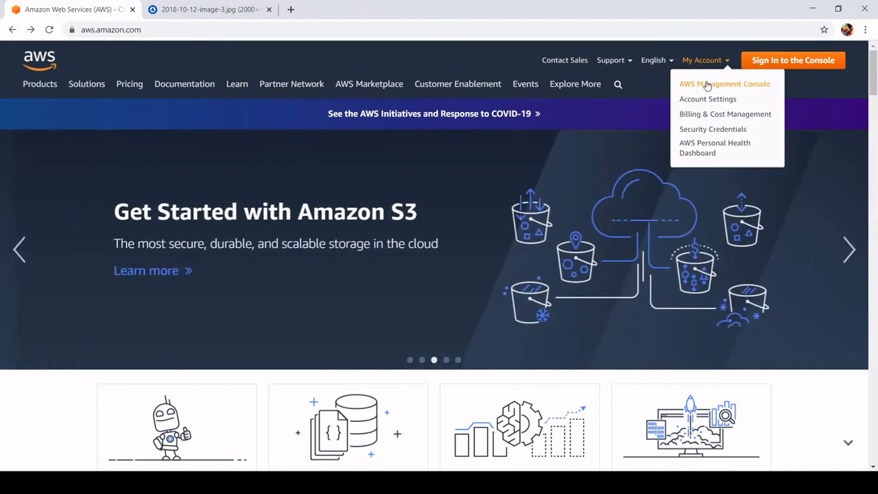
{"action": "left_click", "coordinate": [707, 85]}
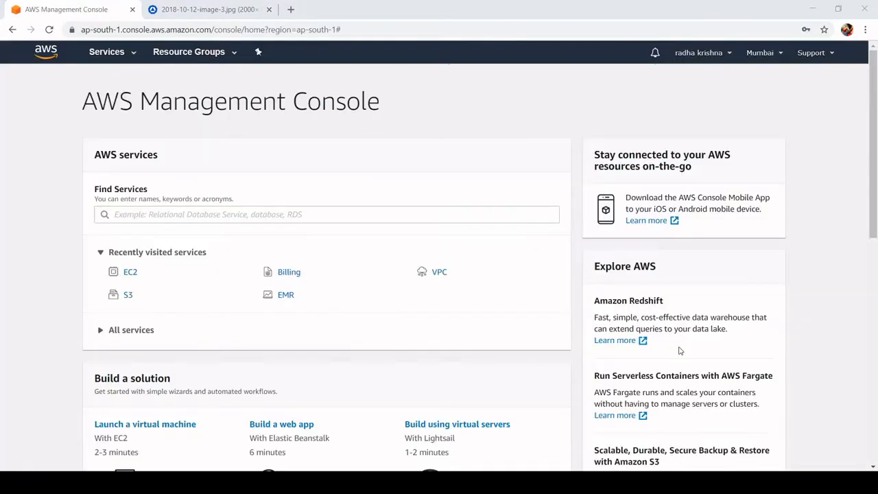
{"action": "left_click", "coordinate": [617, 65]}
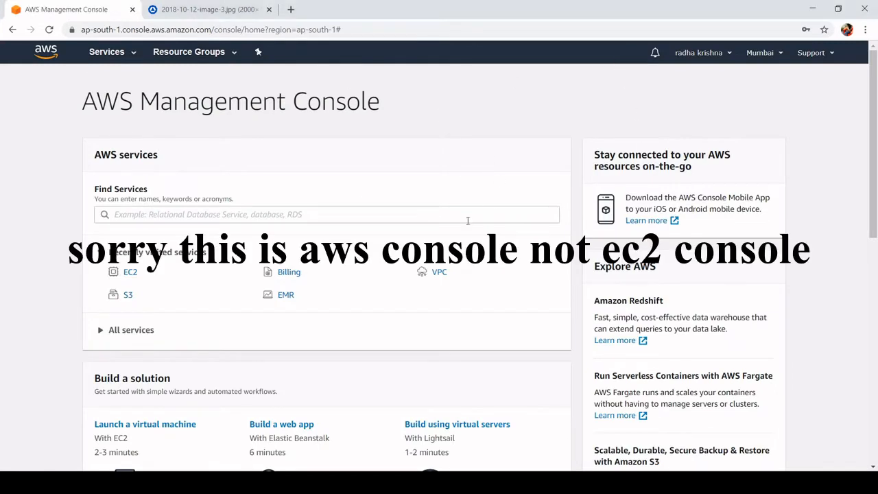
{"action": "left_click", "coordinate": [122, 58]}
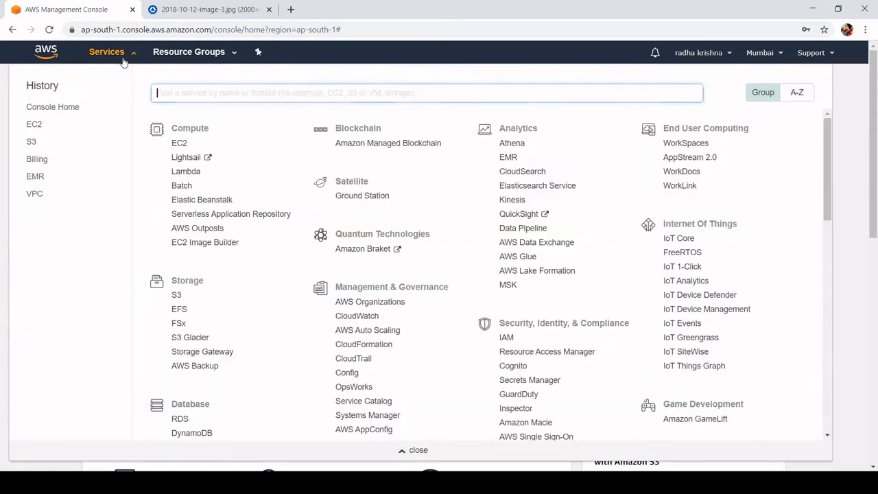
{"action": "left_click", "coordinate": [180, 145]}
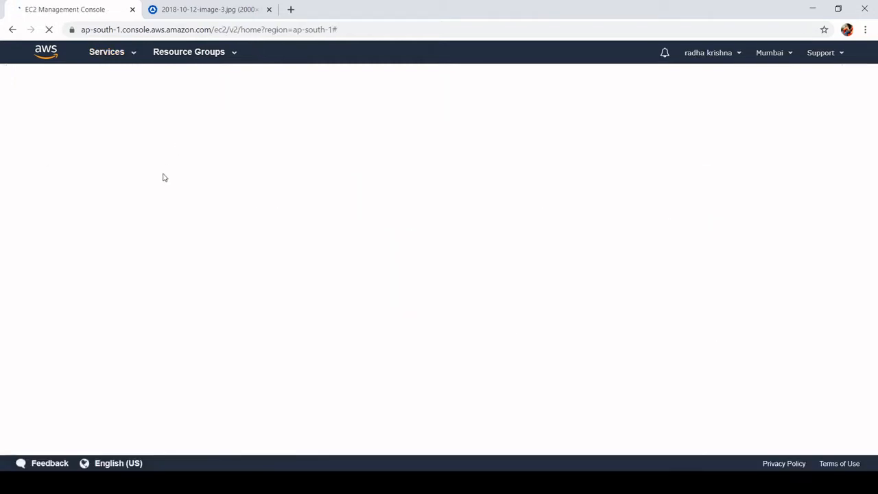
- Start launching an EC2 instance with the 64-bit (x86) Amazon Linux 2 AMI and the t2.micro type, continuing to the instance details
{"action": "scroll", "coordinate": [86, 238], "scroll_direction": "down", "scroll_amount": 4}
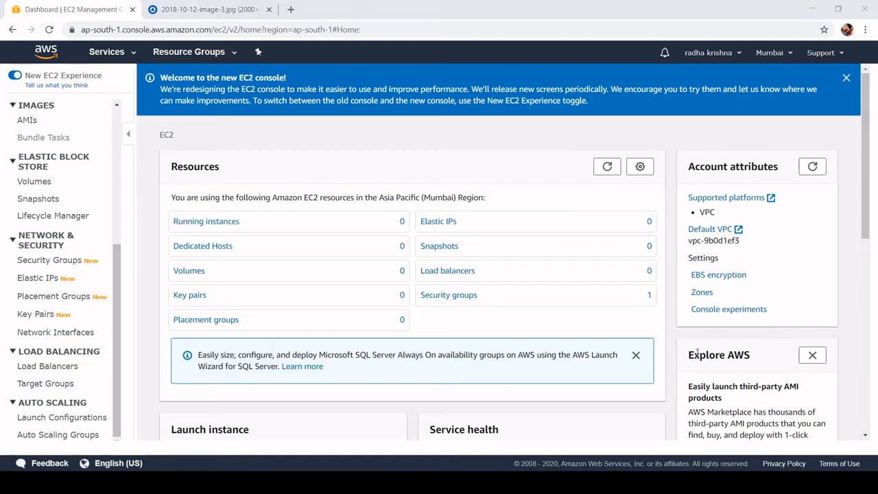
{"action": "key", "text": "alt+Tab"}
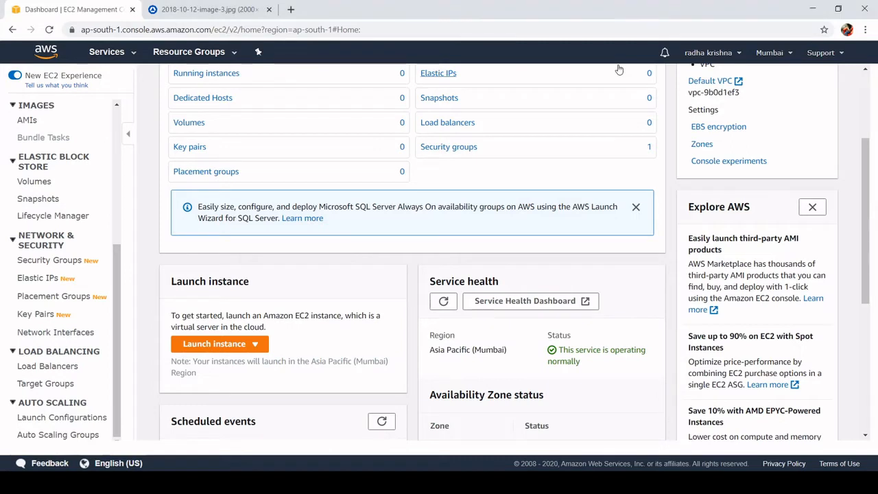
{"action": "left_click", "coordinate": [223, 345]}
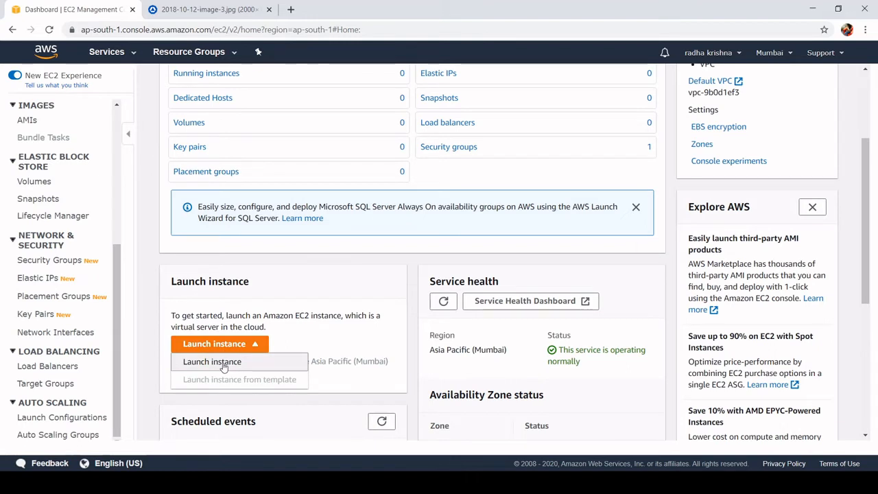
{"action": "left_click", "coordinate": [224, 363]}
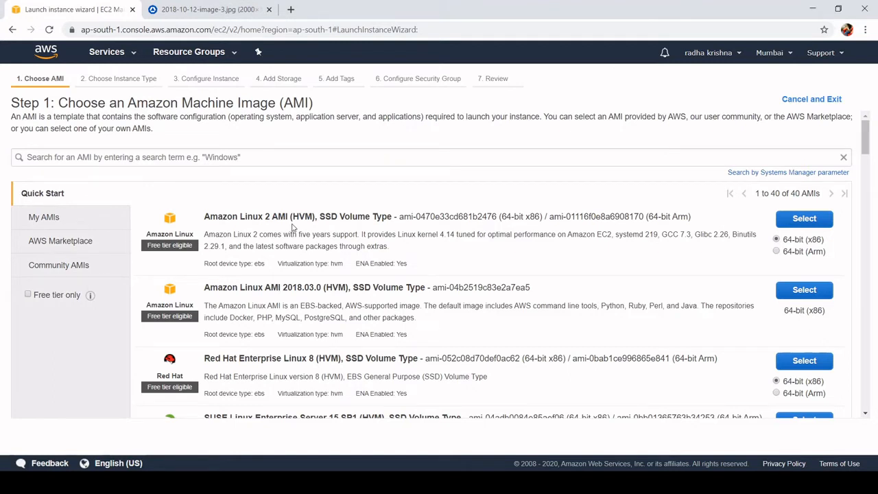
{"action": "left_click", "coordinate": [796, 221]}
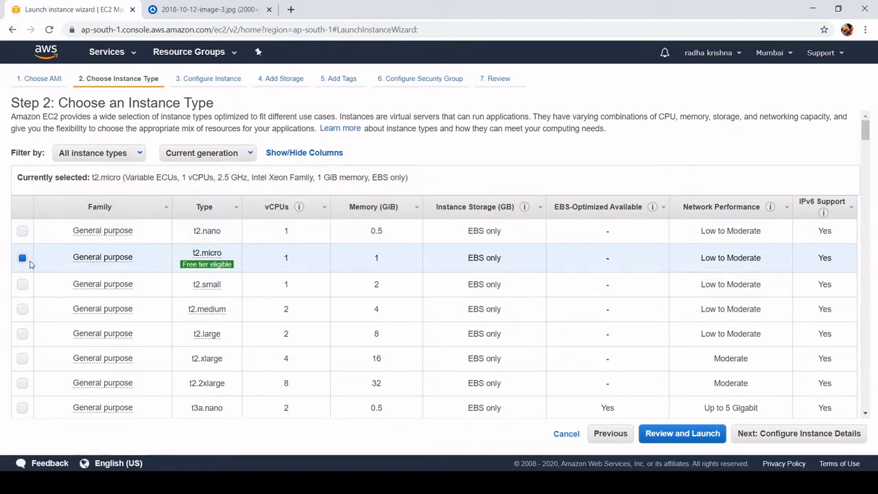
{"action": "left_click", "coordinate": [769, 439]}
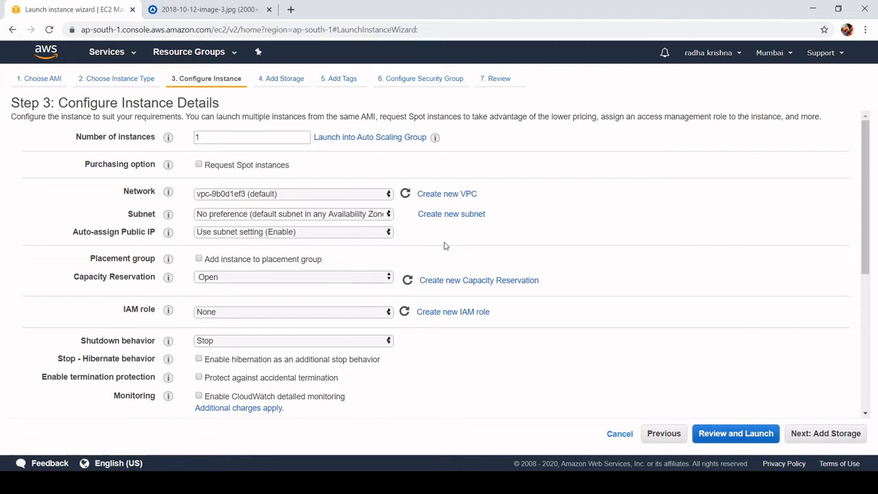
- Paste the bash script that installs and starts httpd and writes the server01 welcome page to index.html as the instance's user data
{"action": "scroll", "coordinate": [444, 246], "scroll_direction": "down", "scroll_amount": 4}
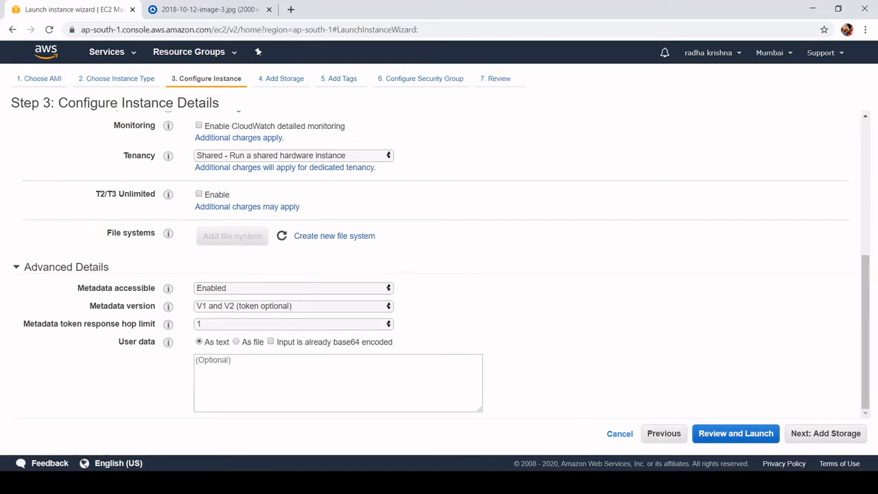
{"action": "left_click", "coordinate": [318, 379]}
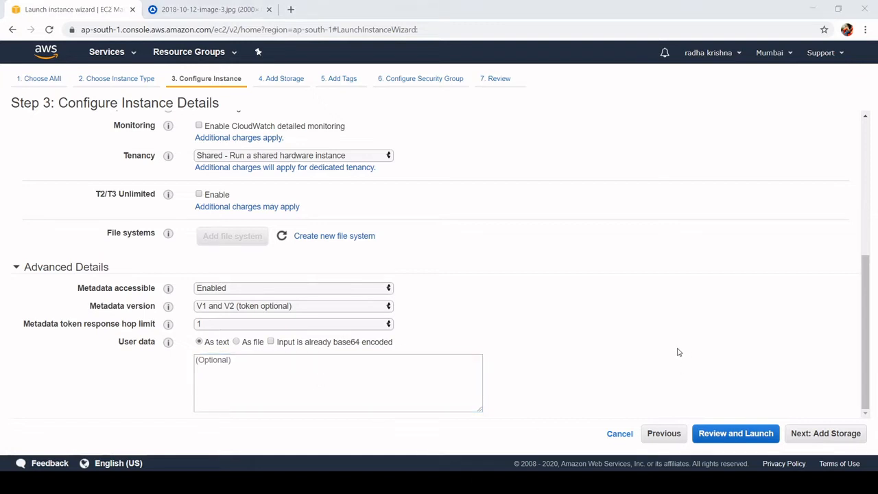
{"action": "key", "text": "ctrl+v"}
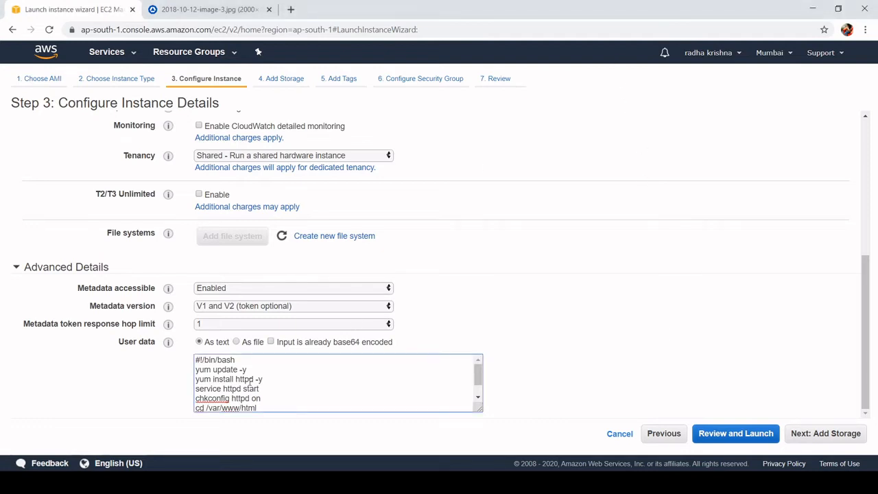
- Review the user data script from the yum update and httpd commands through the line that writes index.html
{"action": "scroll", "coordinate": [288, 397], "scroll_direction": "down", "scroll_amount": 1}
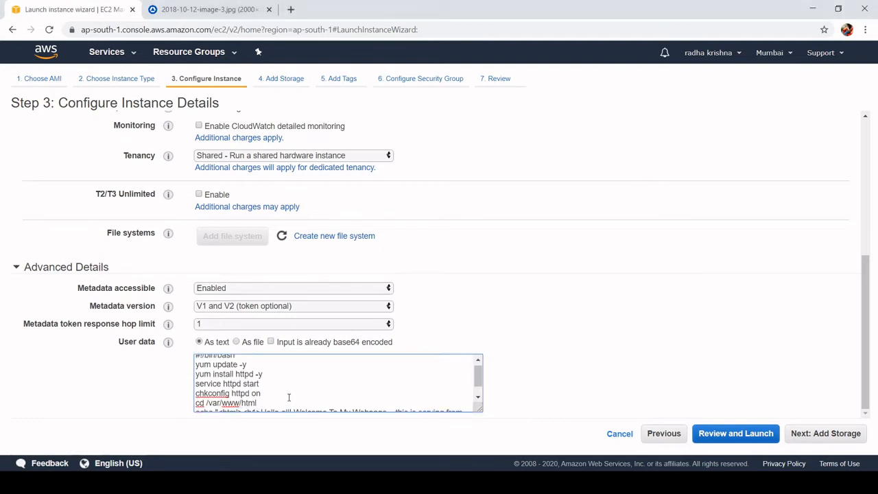
{"action": "scroll", "coordinate": [288, 396], "scroll_direction": "up", "scroll_amount": 1}
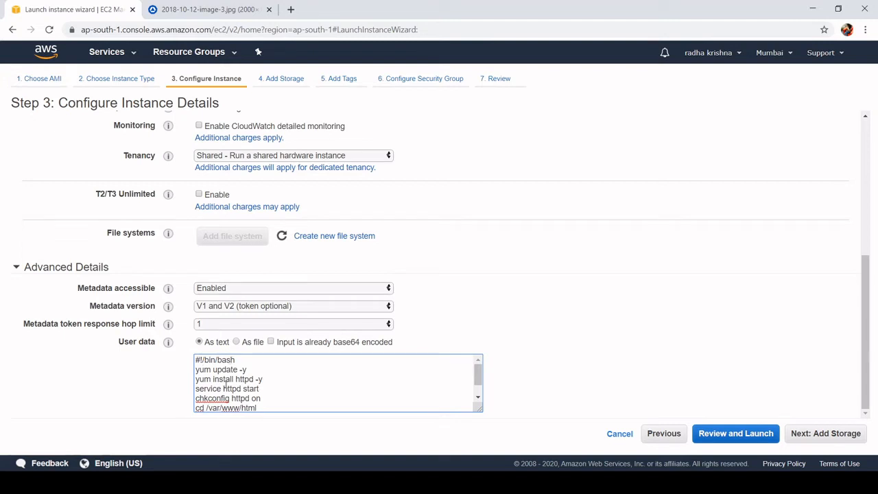
{"action": "scroll", "coordinate": [229, 387], "scroll_direction": "down", "scroll_amount": 2}
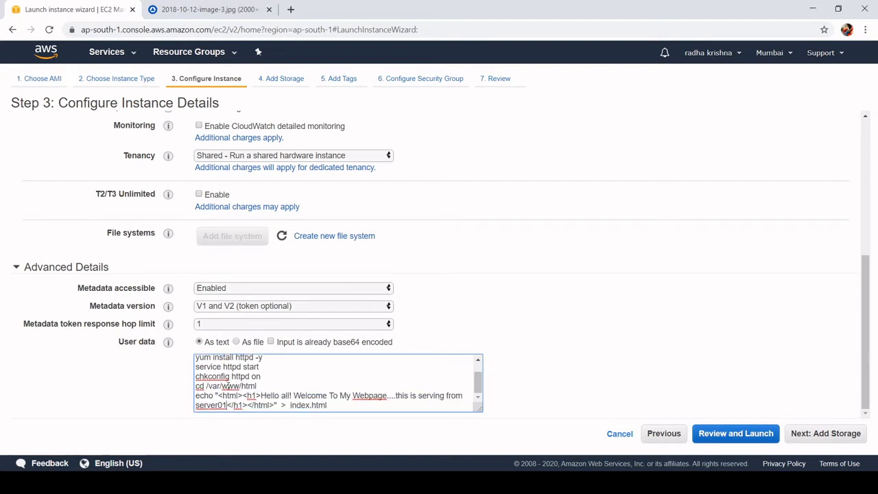
{"action": "scroll", "coordinate": [227, 388], "scroll_direction": "up", "scroll_amount": 2}
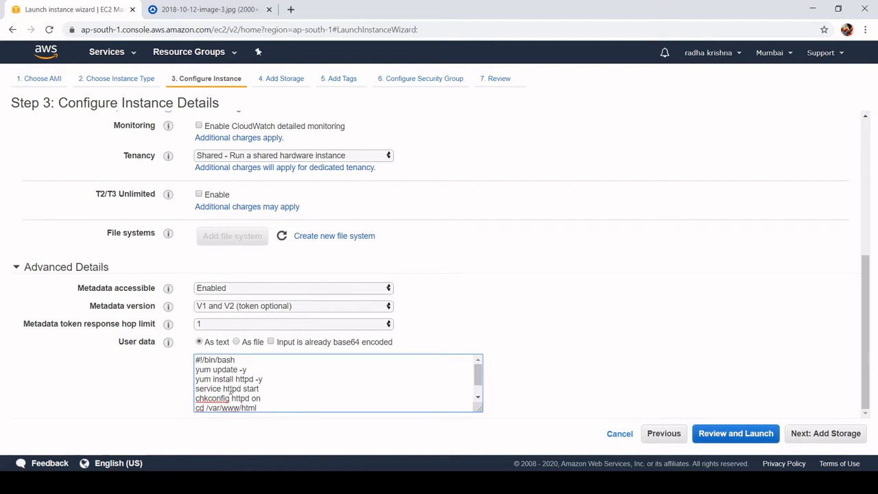
{"action": "scroll", "coordinate": [231, 391], "scroll_direction": "down", "scroll_amount": 2}
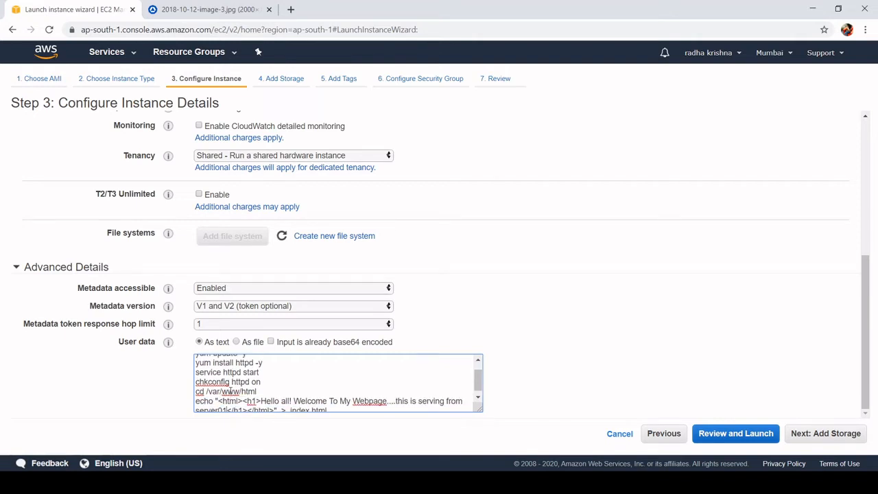
{"action": "scroll", "coordinate": [206, 378], "scroll_direction": "up", "scroll_amount": 2}
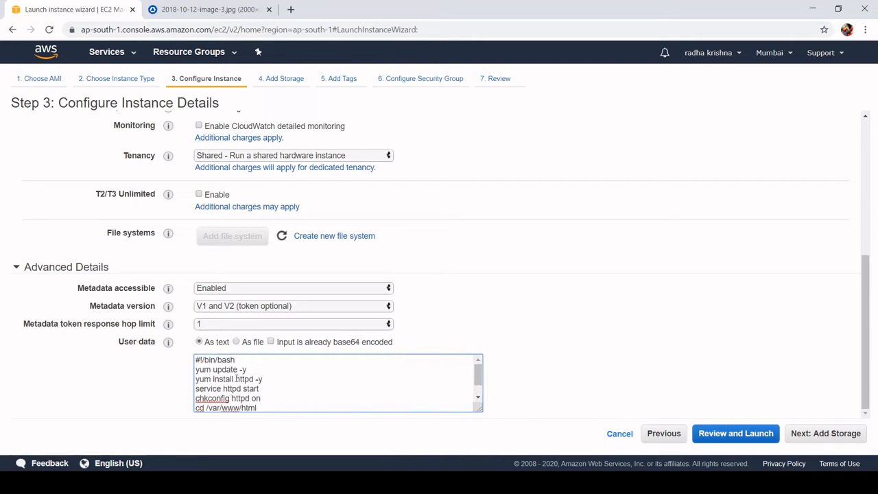
{"action": "scroll", "coordinate": [237, 379], "scroll_direction": "down", "scroll_amount": 2}
{"action": "scroll", "coordinate": [242, 382], "scroll_direction": "up", "scroll_amount": 2}
{"action": "scroll", "coordinate": [244, 384], "scroll_direction": "down", "scroll_amount": 2}
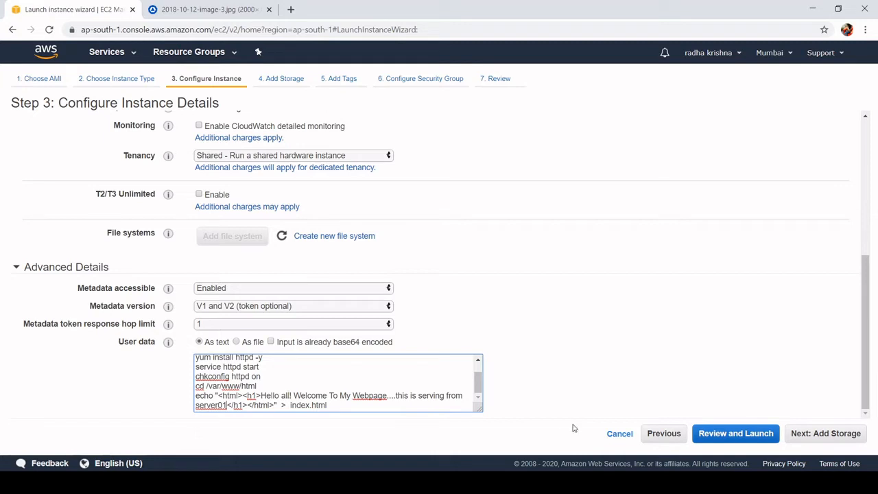
- Continue to the storage settings, set the root volume's type to Magnetic (standard), and proceed to the tags
{"action": "left_click", "coordinate": [819, 434]}
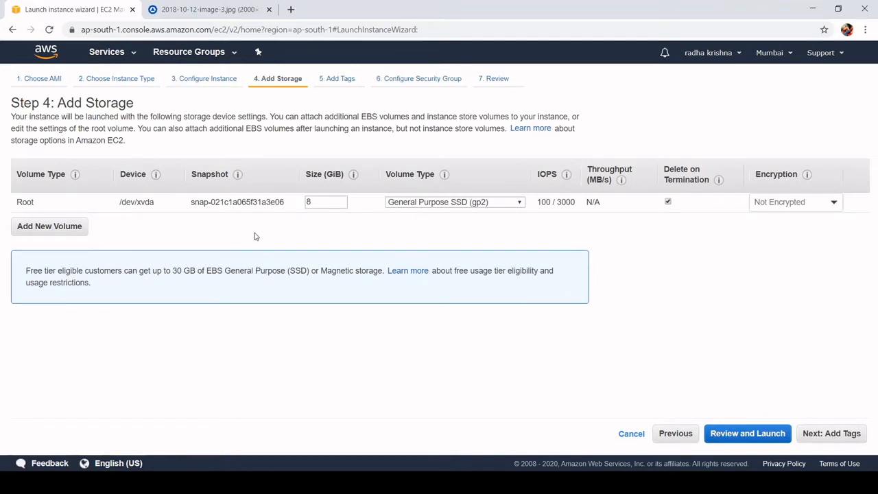
{"action": "left_click", "coordinate": [482, 206]}
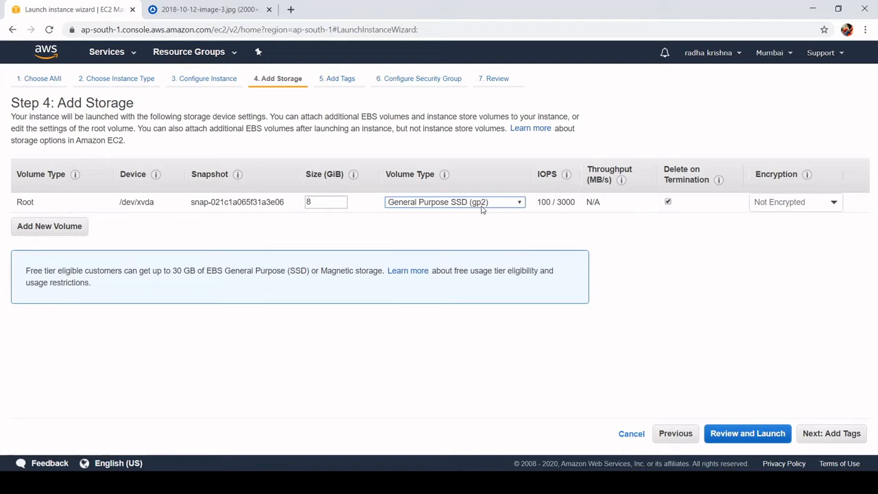
{"action": "left_click", "coordinate": [459, 237]}
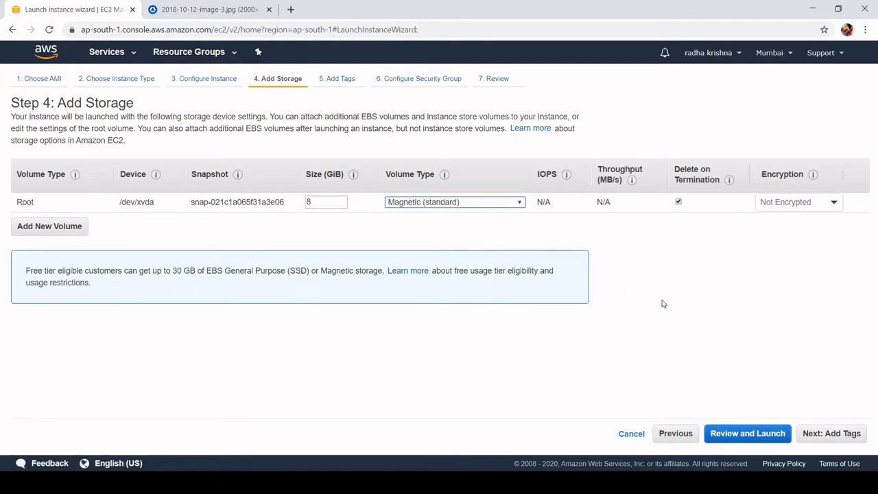
{"action": "left_click", "coordinate": [822, 437]}
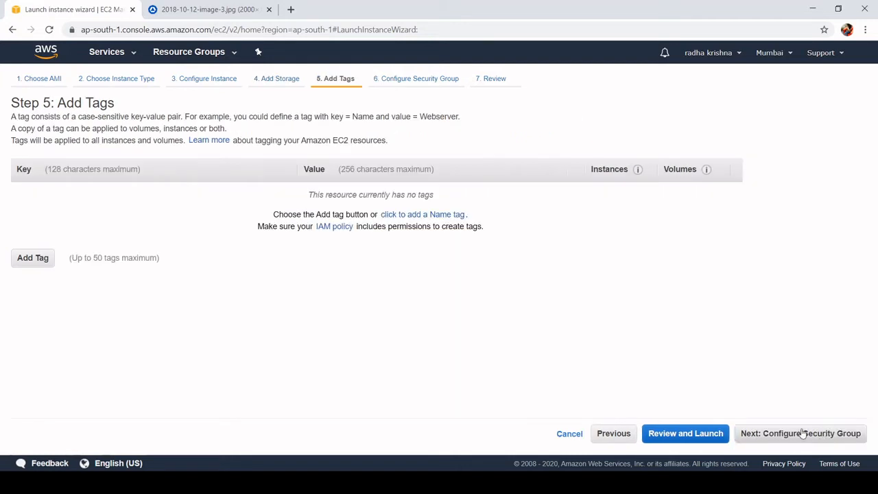
- Add a tag with key Name and value webserver01, and continue to the security group configuration
{"action": "left_click", "coordinate": [25, 259]}
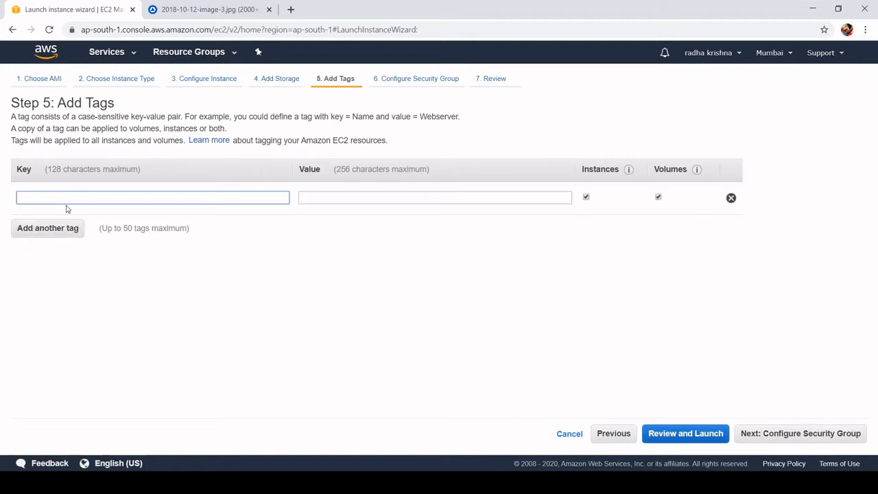
{"action": "type", "text": "N"}
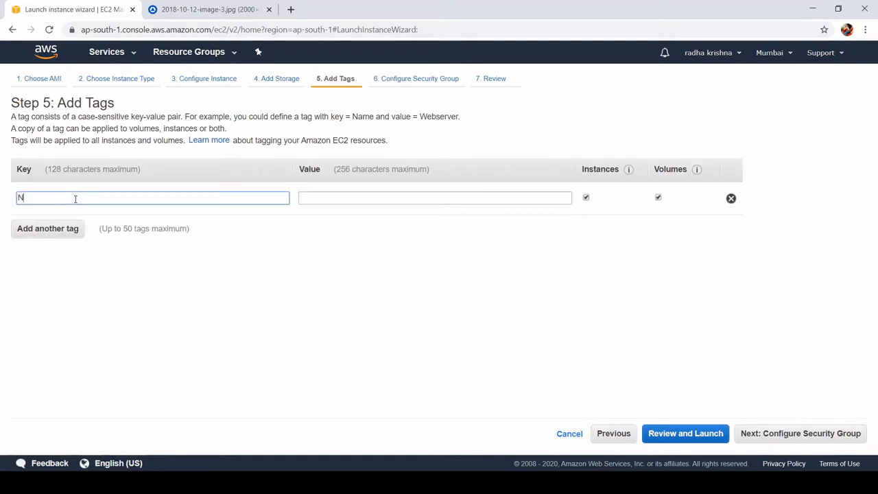
{"action": "type", "text": "ame"}
{"action": "left_click", "coordinate": [419, 201]}
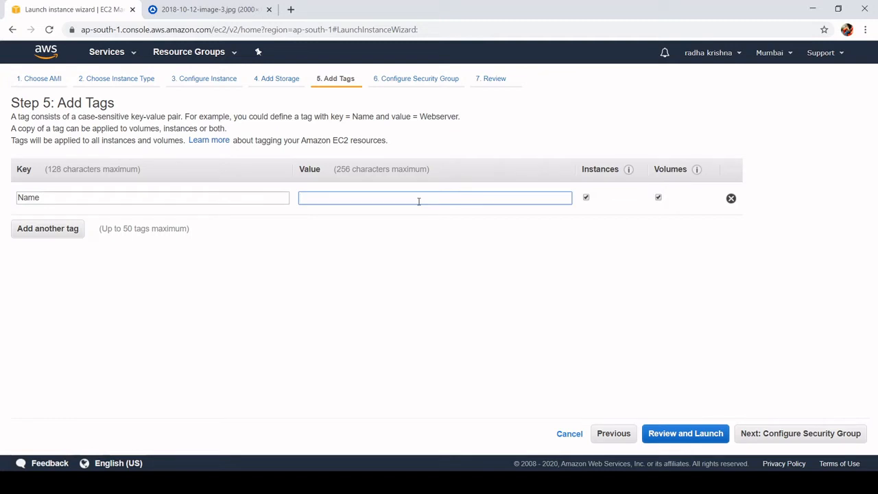
{"action": "type", "text": "webserver01"}
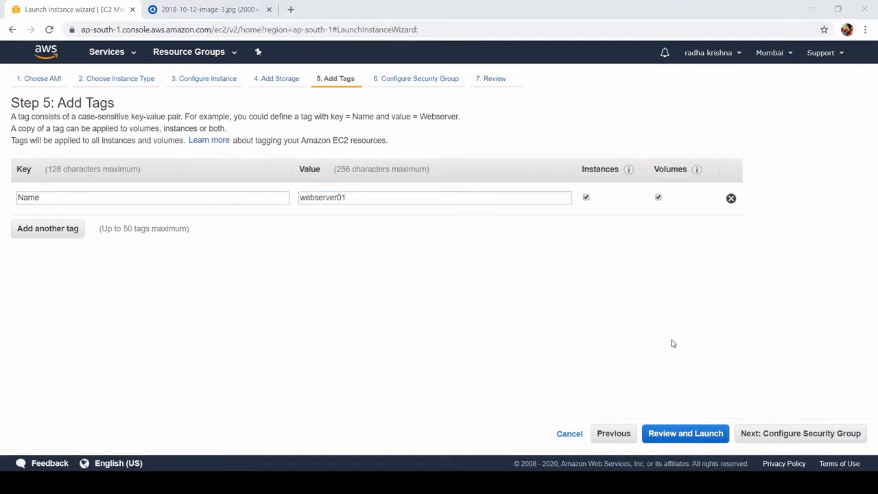
{"action": "left_click", "coordinate": [817, 439]}
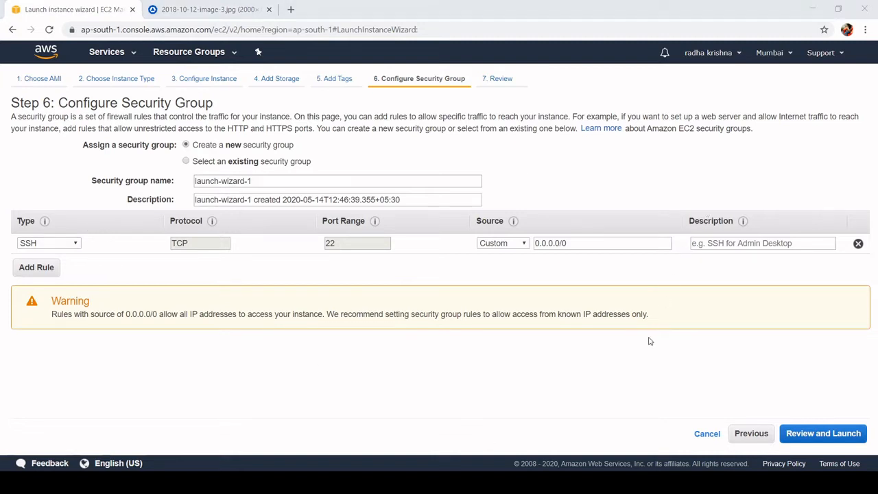
- Add a second inbound rule of type HTTP to the new security group
{"action": "left_click", "coordinate": [617, 62]}
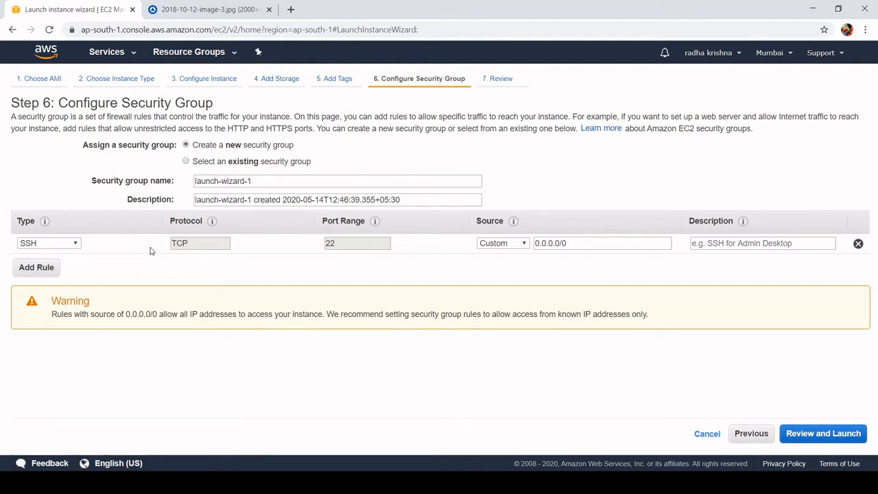
{"action": "left_click", "coordinate": [44, 269]}
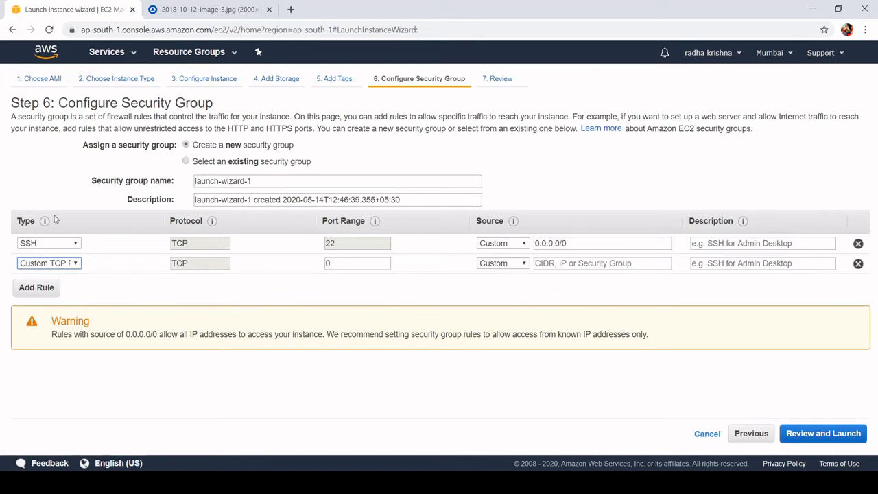
{"action": "key", "text": "h"}
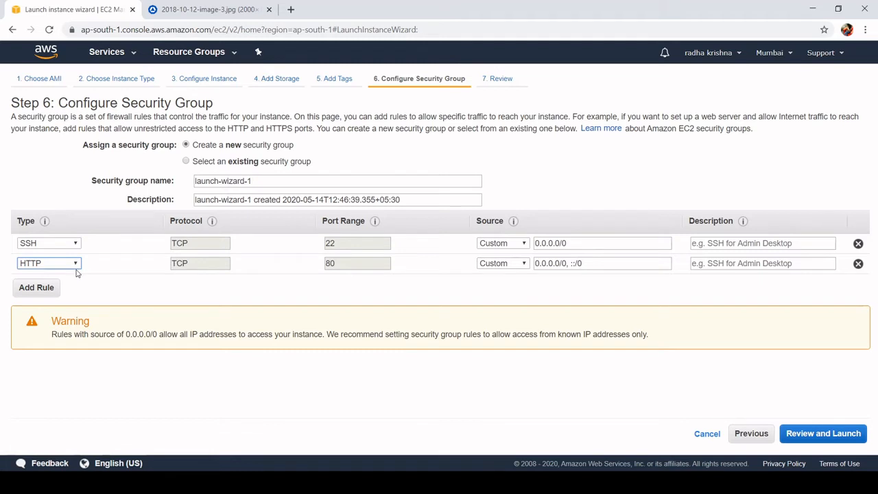
- Proceed to the launch review, keeping Magnetic as the boot volume for this instance
{"action": "left_click", "coordinate": [826, 436]}
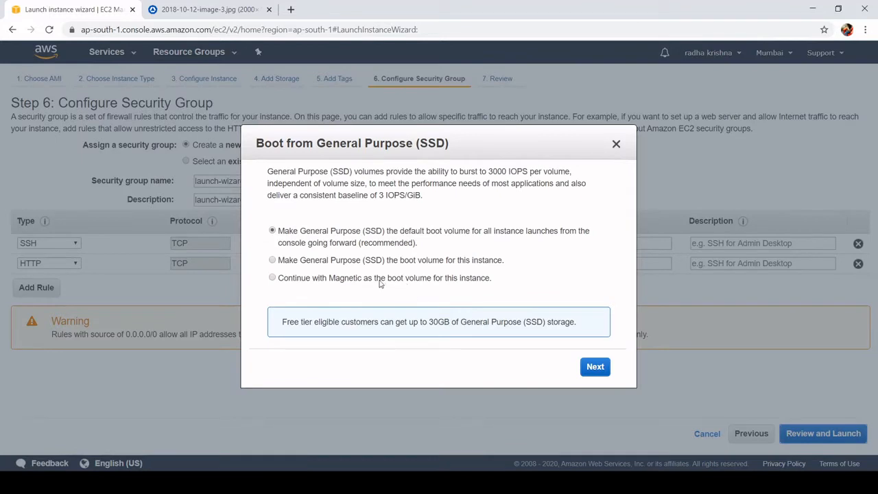
{"action": "left_click", "coordinate": [345, 281]}
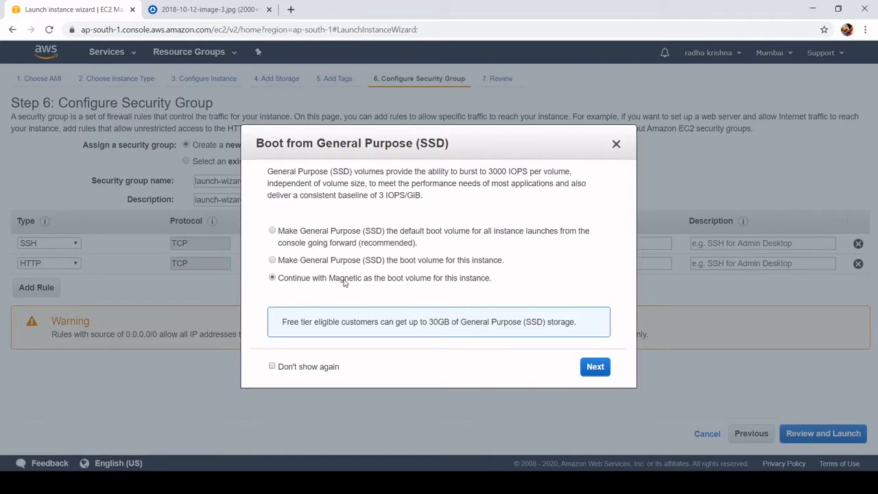
{"action": "left_click", "coordinate": [594, 368]}
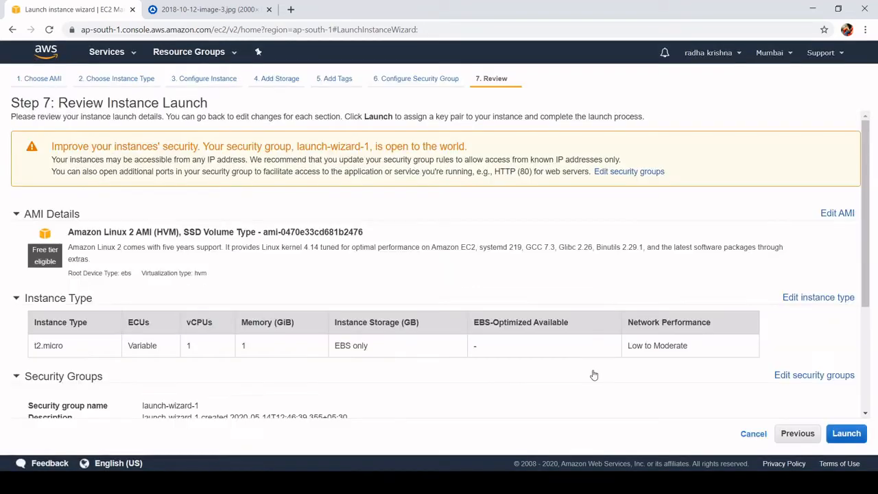
- Start the launch, create a new key pair named rks kp, and download its private key file
{"action": "left_click", "coordinate": [848, 434]}
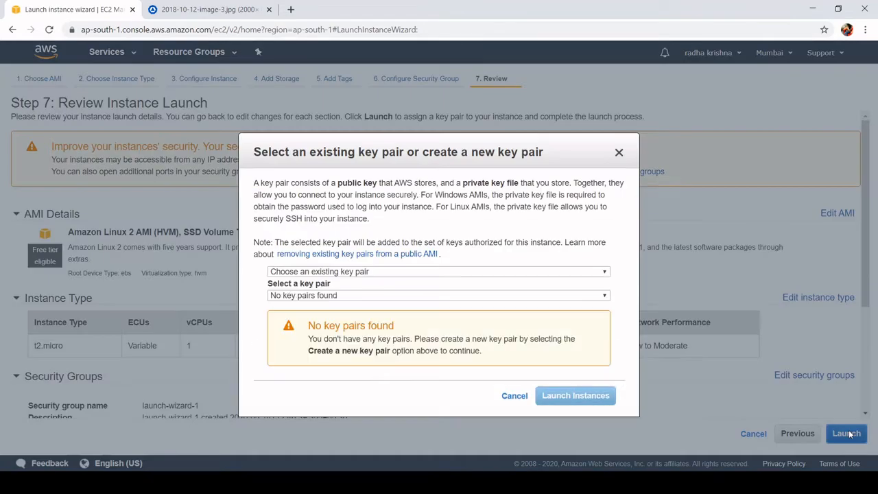
{"action": "left_click", "coordinate": [462, 275]}
{"action": "left_click", "coordinate": [418, 295]}
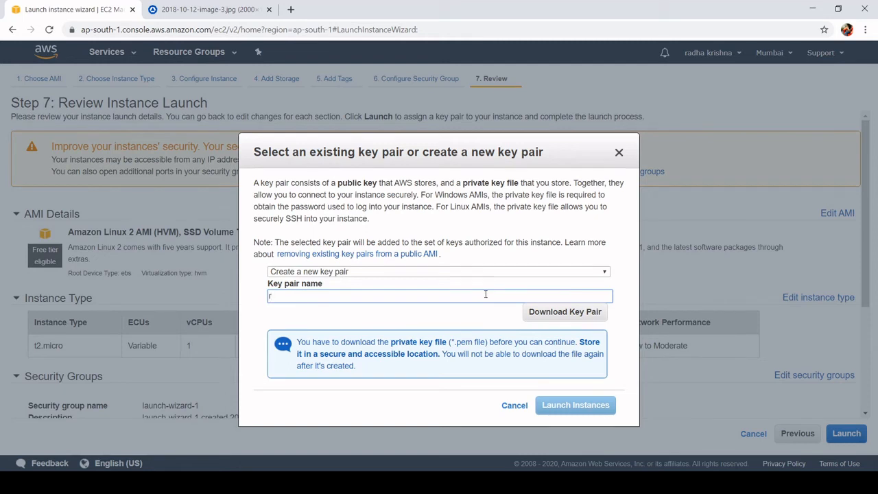
{"action": "type", "text": "ks kp"}
{"action": "left_click", "coordinate": [570, 312]}
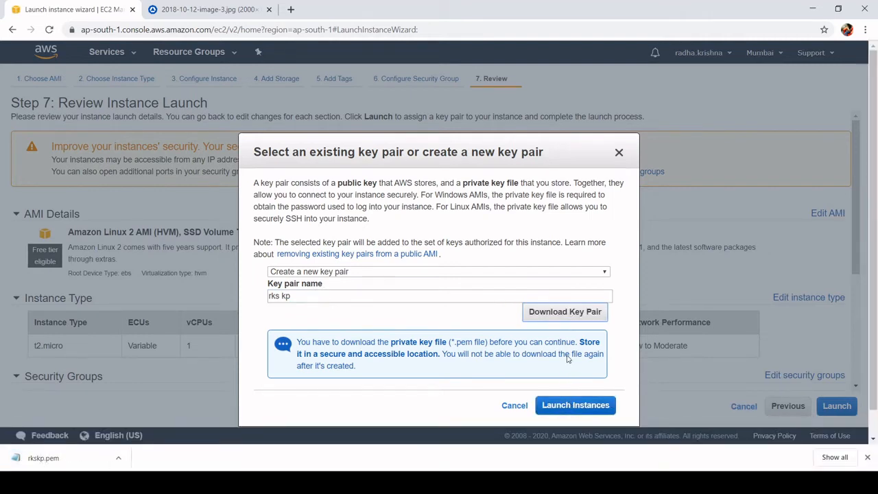
- Launch the instance and open it in the instances list from the launch status page
{"action": "left_click", "coordinate": [560, 406]}
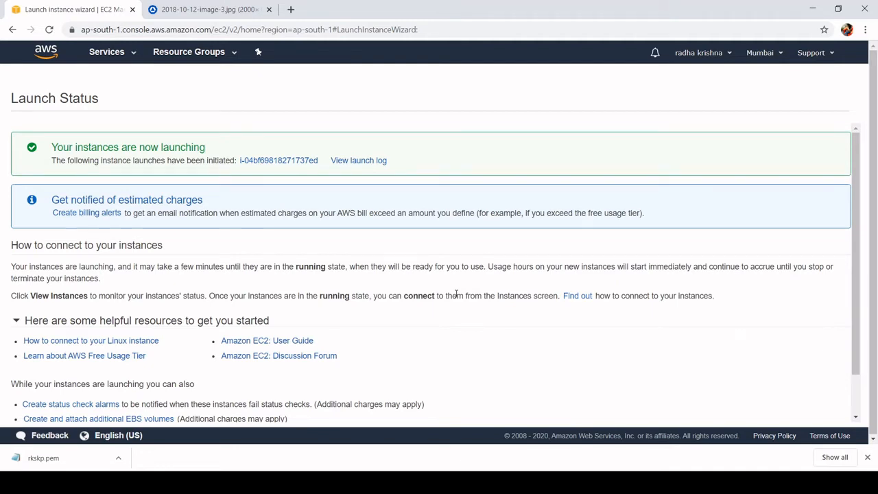
{"action": "left_click", "coordinate": [260, 163]}
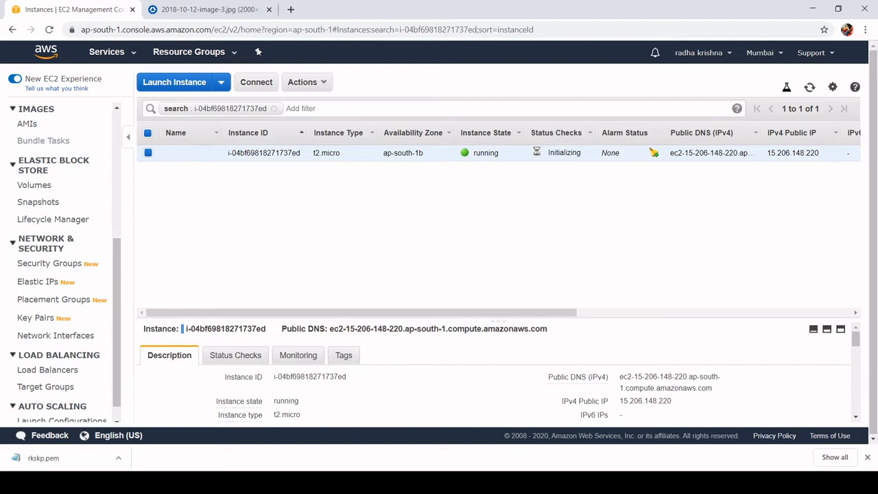
{"action": "key", "text": "super"}
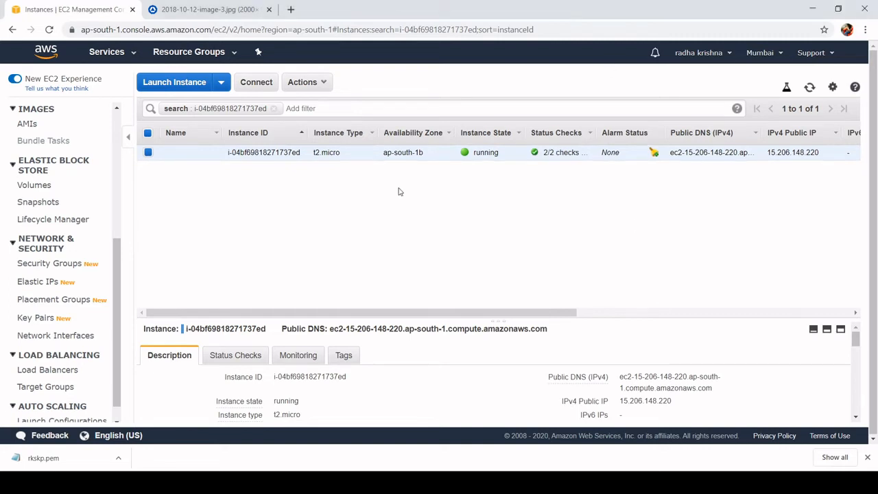
- Start a second instance launch with the 64-bit (x86) Amazon Linux 2 AMI and t2.micro type, and continue to the instance details
{"action": "left_click", "coordinate": [173, 83]}
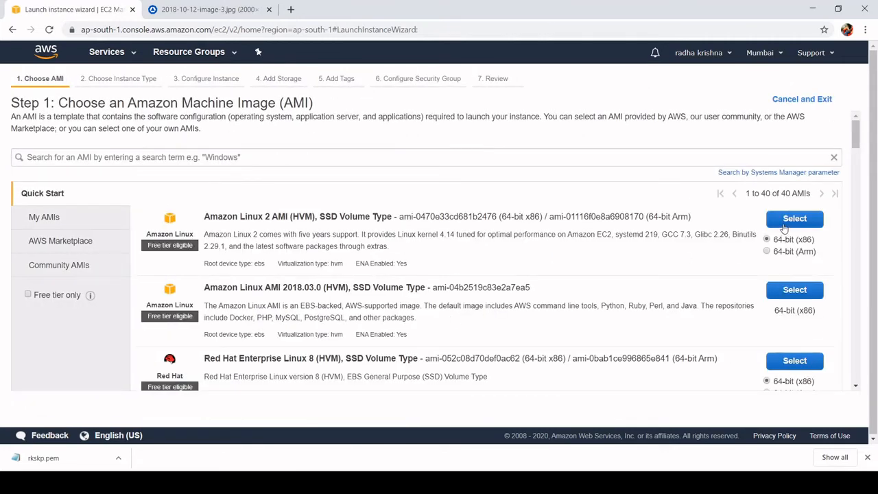
{"action": "left_click", "coordinate": [787, 220]}
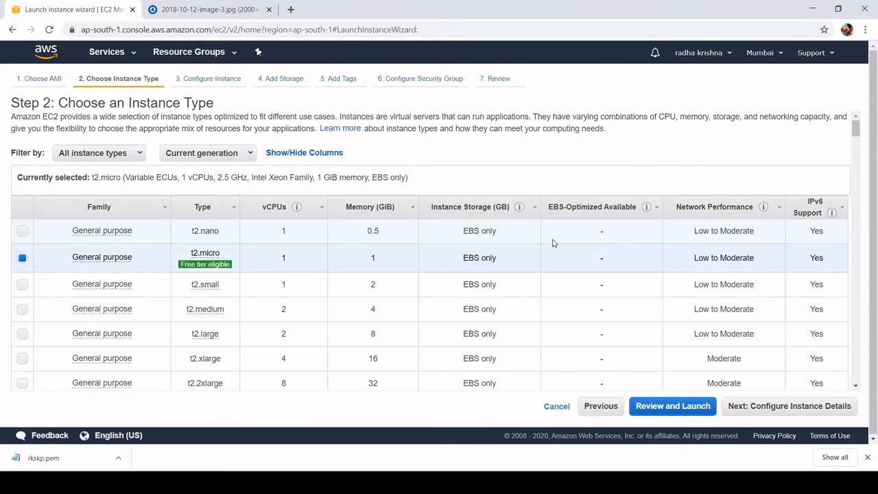
{"action": "mouse_move", "coordinate": [204, 259]}
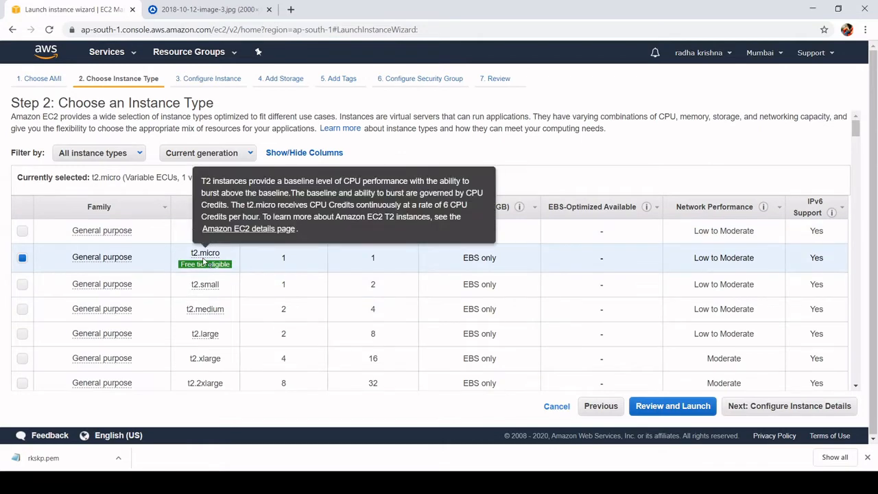
{"action": "left_click", "coordinate": [746, 408]}
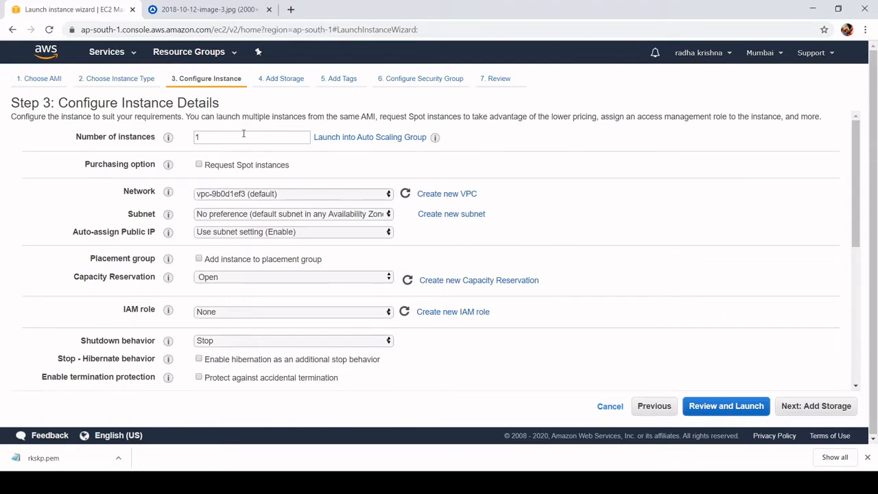
- Paste the httpd bash script into the user data as text, with the index.html message serving from webserver02
{"action": "scroll", "coordinate": [318, 181], "scroll_direction": "down", "scroll_amount": 1}
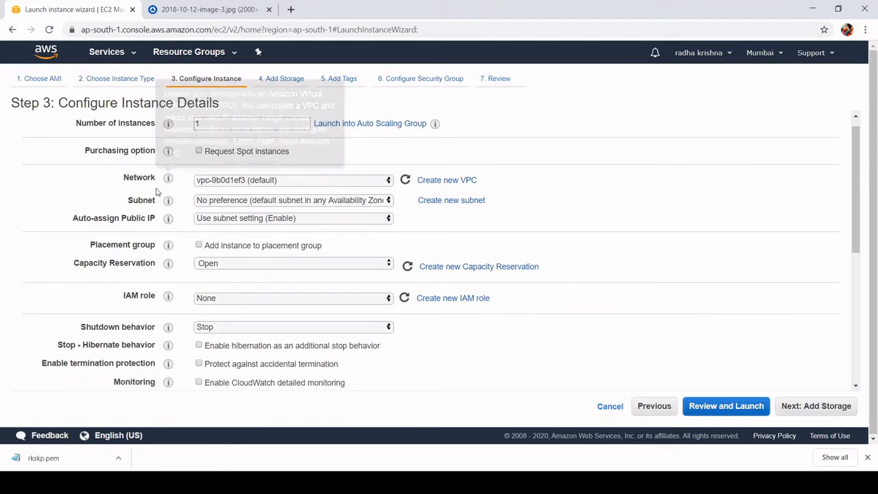
{"action": "scroll", "coordinate": [440, 265], "scroll_direction": "down", "scroll_amount": 5}
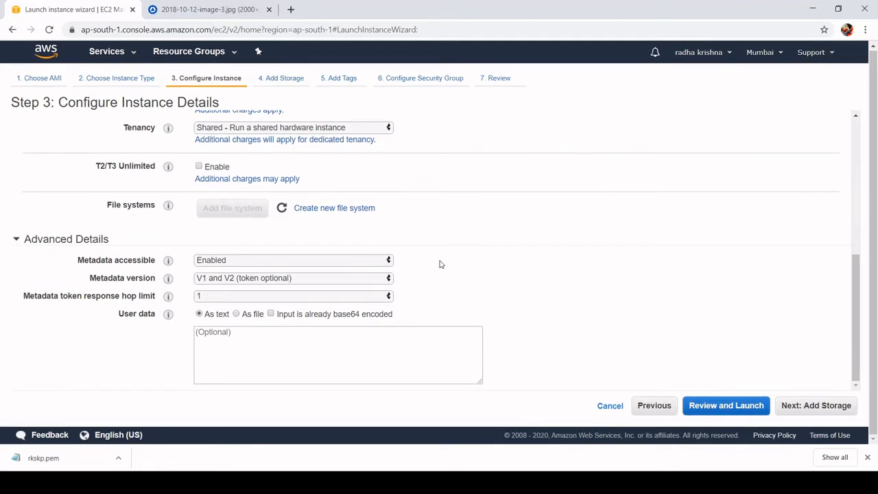
{"action": "key", "text": "alt+Tab"}
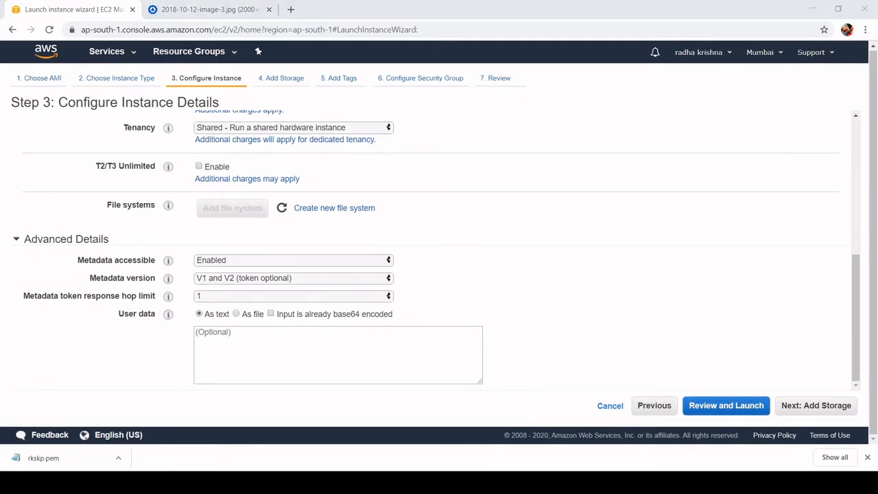
{"action": "key", "text": "ctrl+v"}
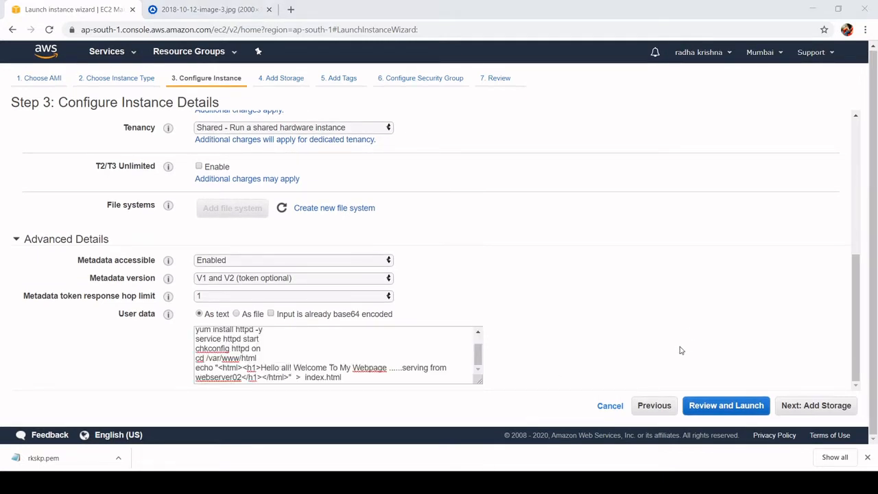
{"action": "left_click", "coordinate": [618, 64]}
{"action": "scroll", "coordinate": [306, 362], "scroll_direction": "up", "scroll_amount": 2}
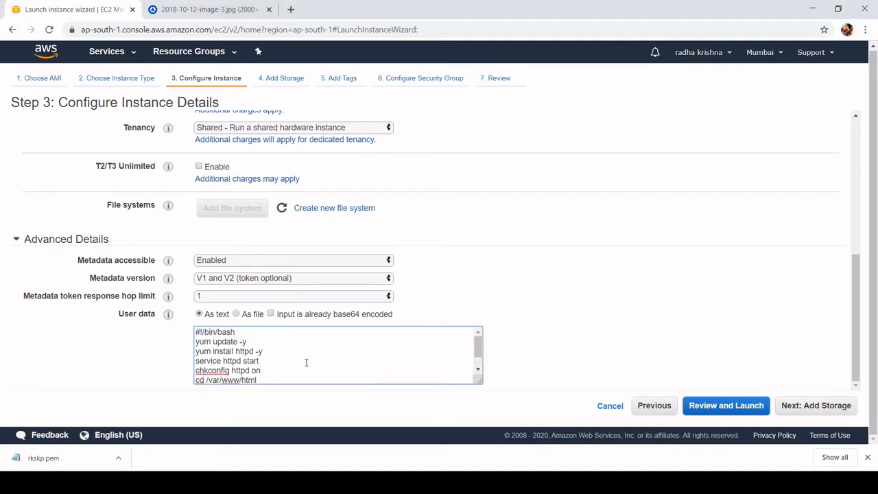
{"action": "scroll", "coordinate": [306, 362], "scroll_direction": "down", "scroll_amount": 2}
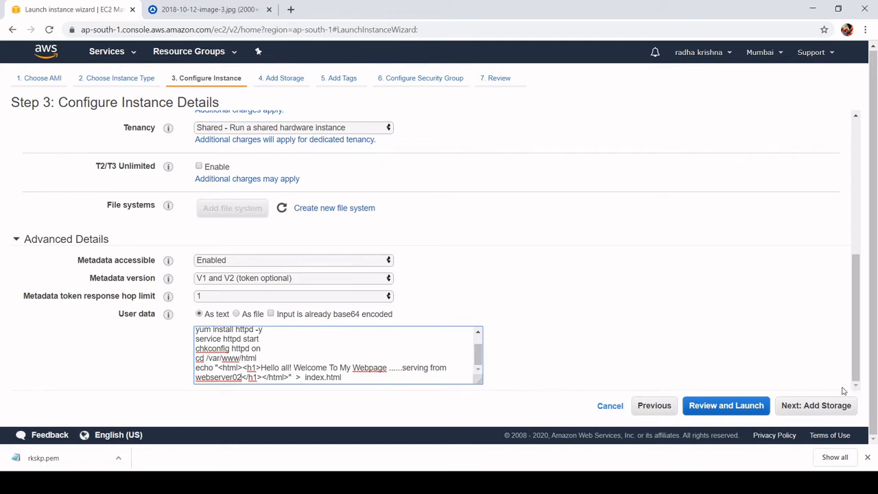
- Continue to storage, set the second instance's root volume type to Magnetic (standard), and proceed to the tags
{"action": "left_click", "coordinate": [819, 408]}
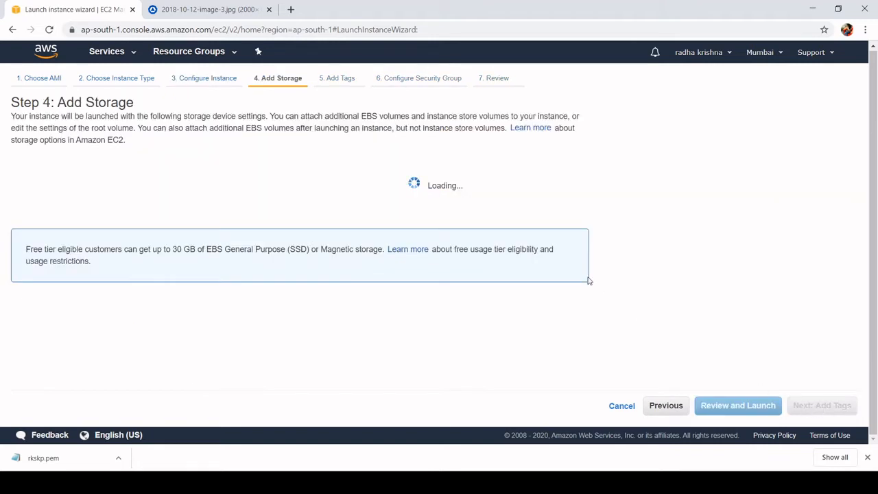
{"action": "left_click", "coordinate": [404, 201]}
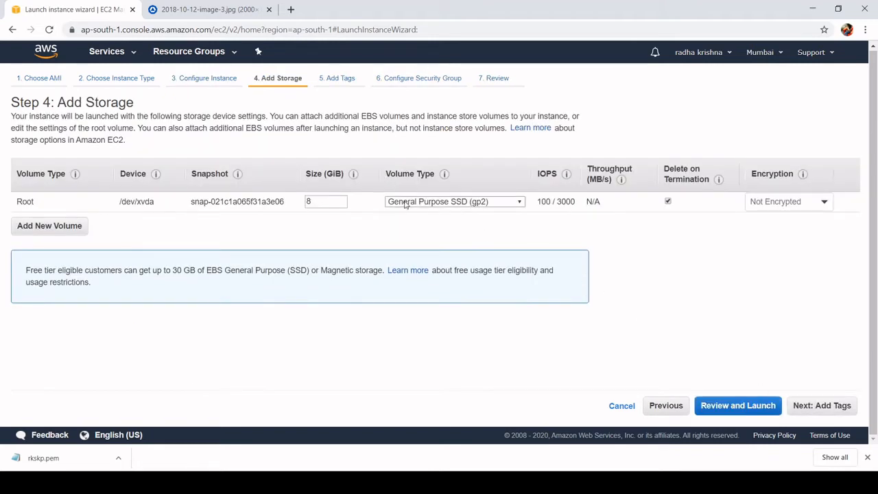
{"action": "left_click", "coordinate": [405, 236]}
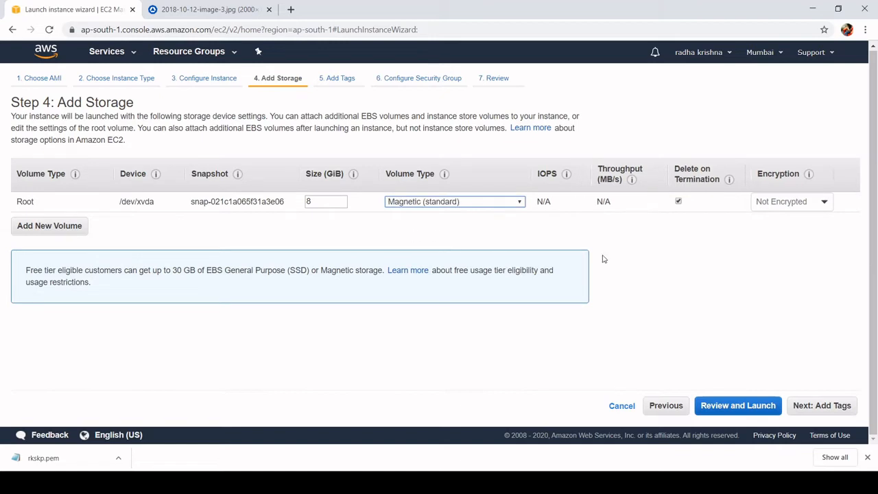
{"action": "left_click", "coordinate": [811, 406]}
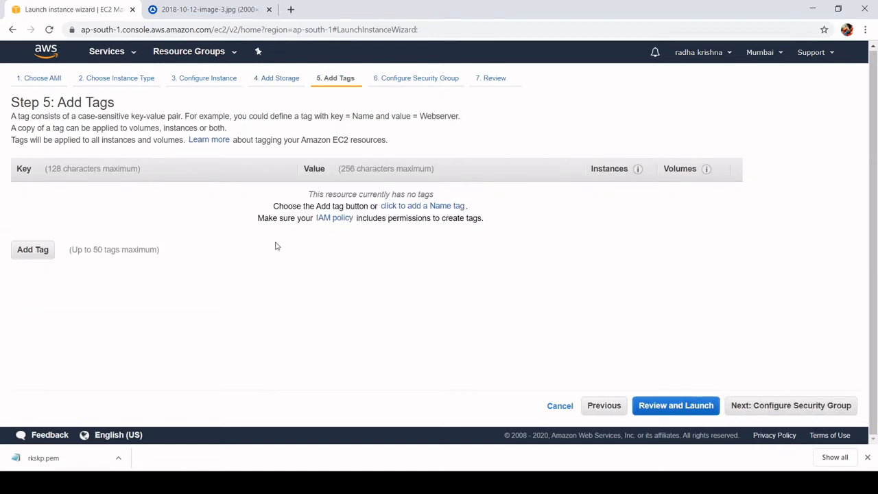
- Add a tag with key Name and value webserver02 to the second instance
{"action": "left_click", "coordinate": [45, 249]}
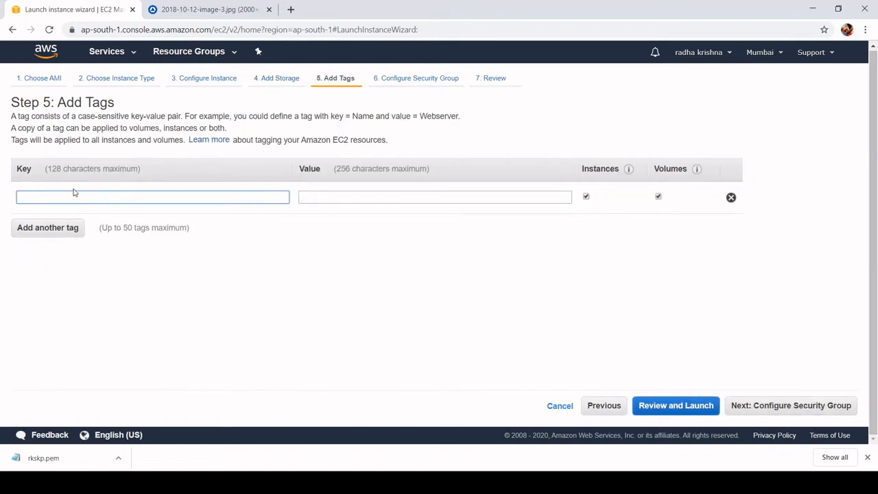
{"action": "type", "text": "Name"}
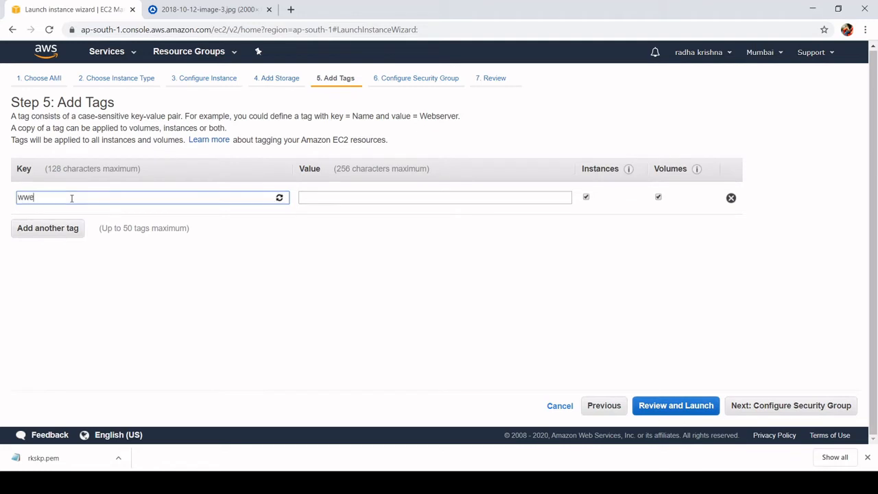
{"action": "key", "text": "BackSpace"}
{"action": "key", "text": "BackSpace"}
{"action": "key", "text": "BackSpace"}
{"action": "key", "text": "BackSpace"}
{"action": "type", "text": "Name"}
{"action": "left_click", "coordinate": [321, 197]}
{"action": "type", "text": "we"}
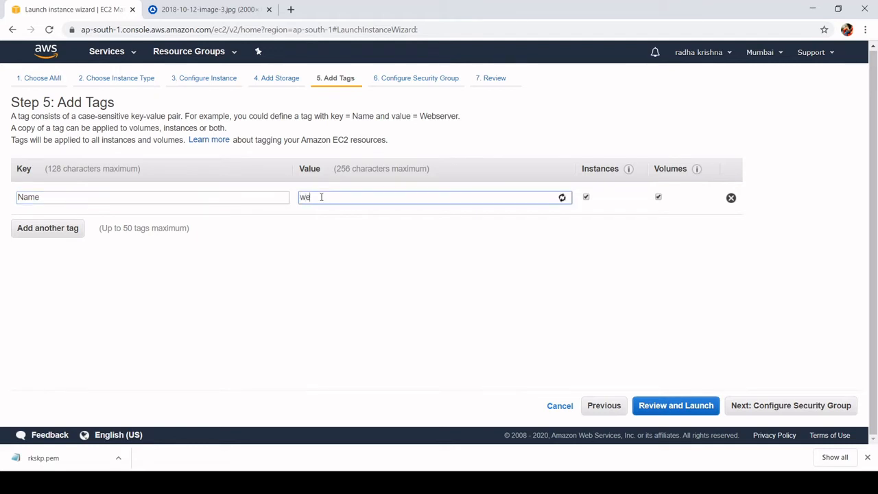
{"action": "type", "text": "bserver02"}
{"action": "left_click", "coordinate": [491, 483]}
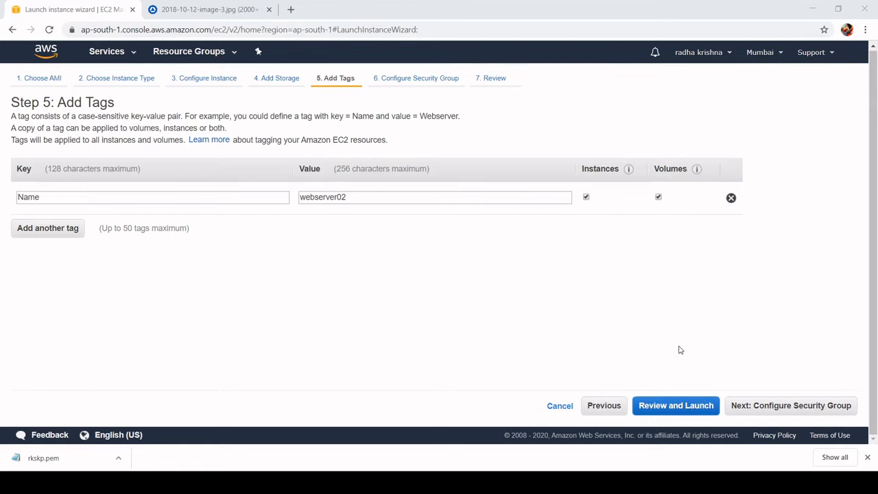
{"action": "left_click", "coordinate": [617, 62]}
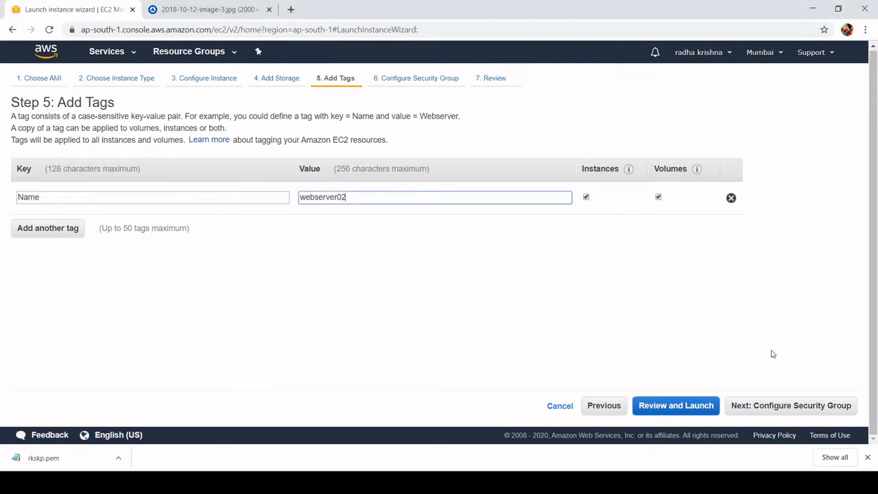
- Continue to the security group configuration and add an HTTP rule to the new group launch-wizard-2
{"action": "left_click", "coordinate": [786, 414]}
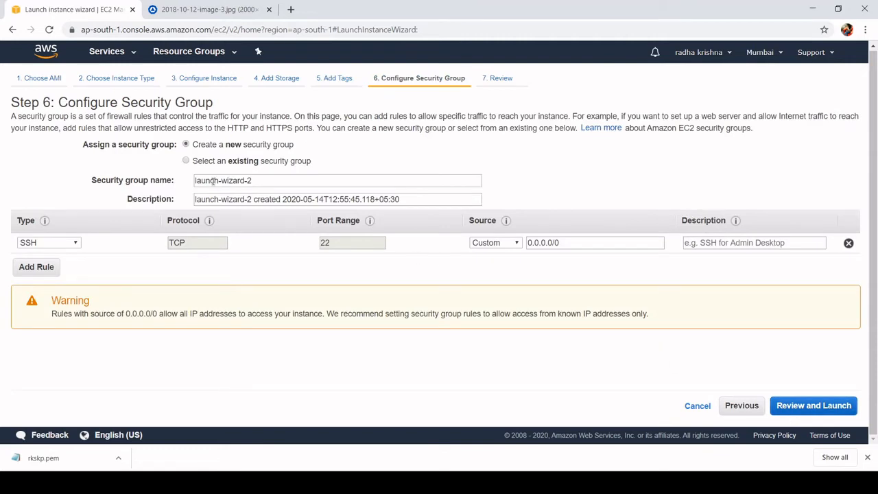
{"action": "left_click", "coordinate": [34, 268]}
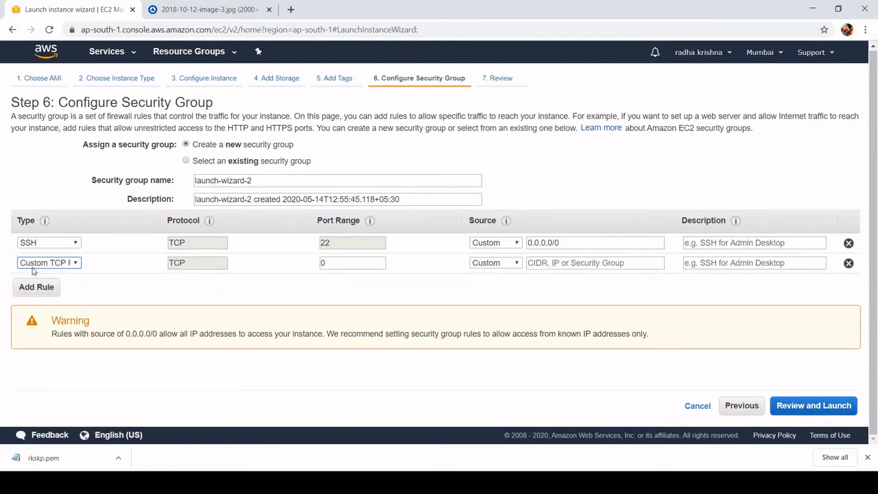
{"action": "left_click", "coordinate": [50, 197]}
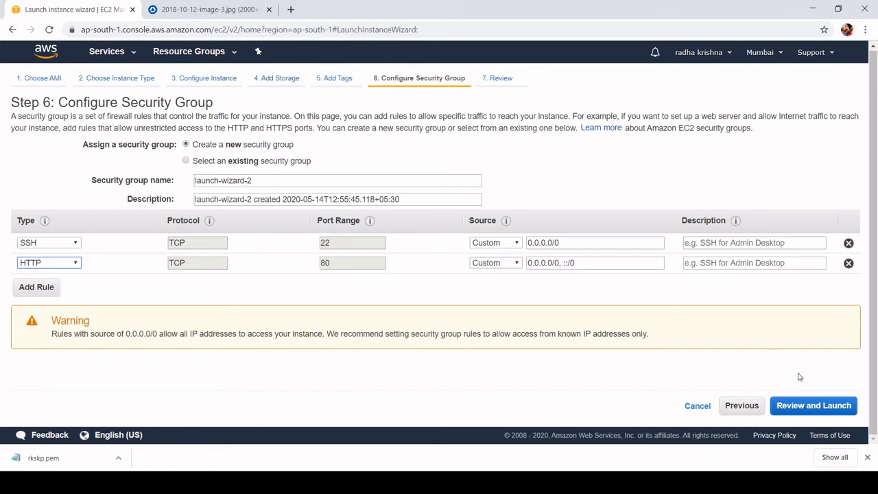
- Continue with Magnetic as the second instance's boot volume, and proceed from the launch review to the key pair selection
{"action": "left_click", "coordinate": [803, 405]}
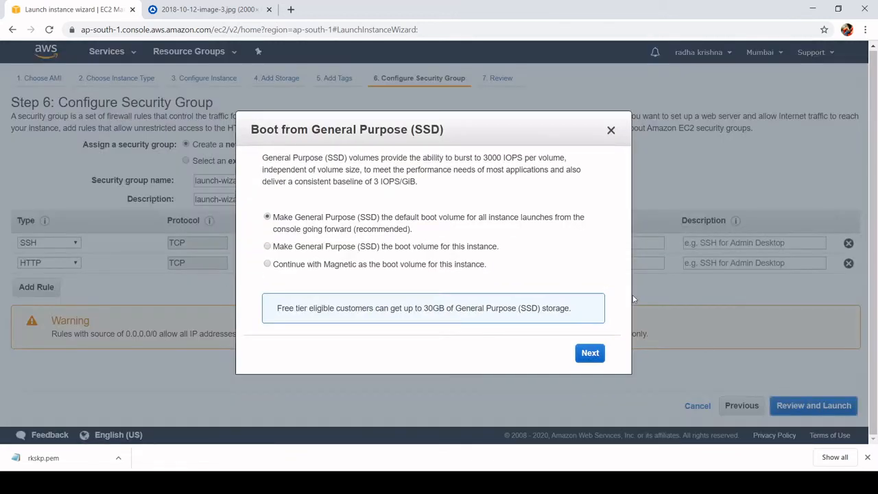
{"action": "left_click", "coordinate": [457, 268]}
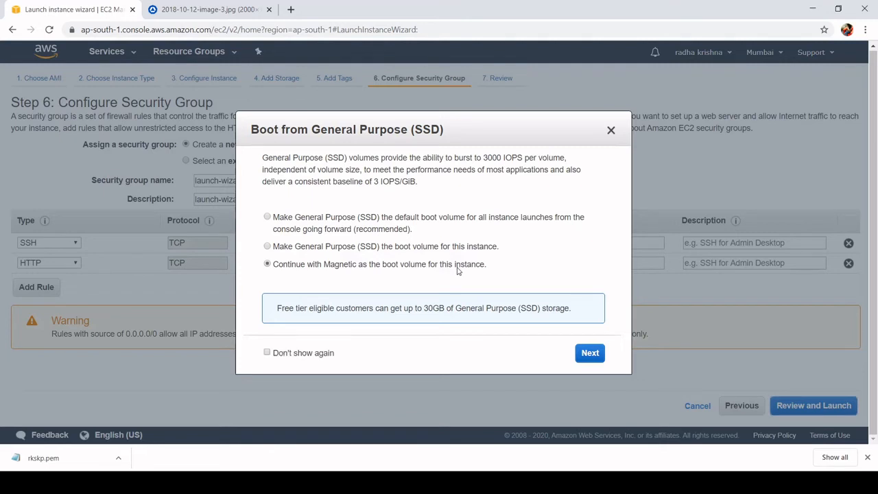
{"action": "left_click", "coordinate": [587, 354]}
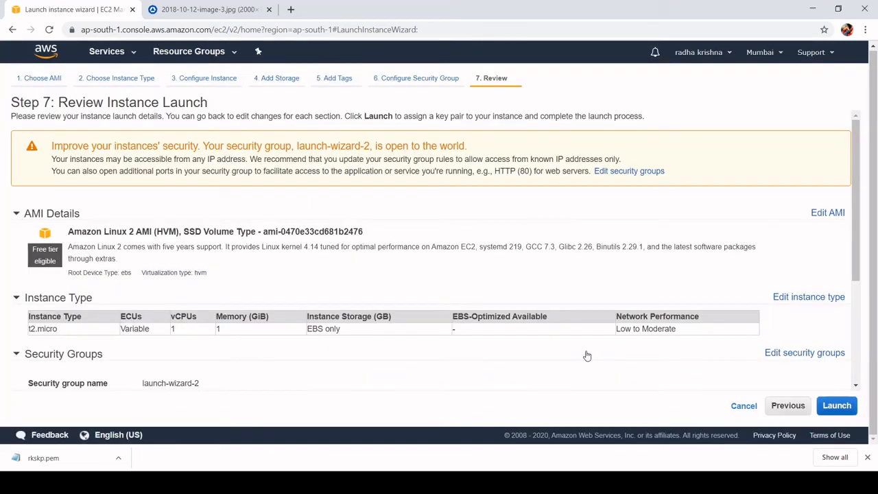
{"action": "left_click", "coordinate": [845, 408]}
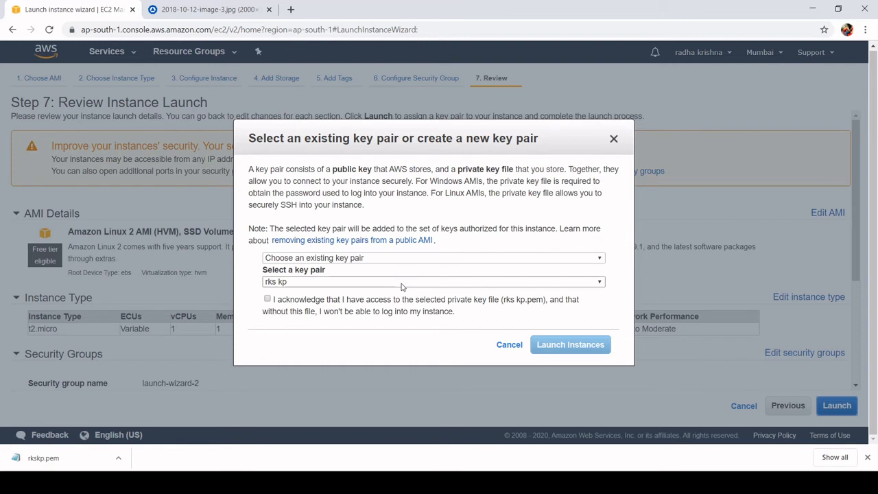
- Acknowledge access to the selected rks kp private key file and launch the second instance
{"action": "left_click", "coordinate": [461, 482]}
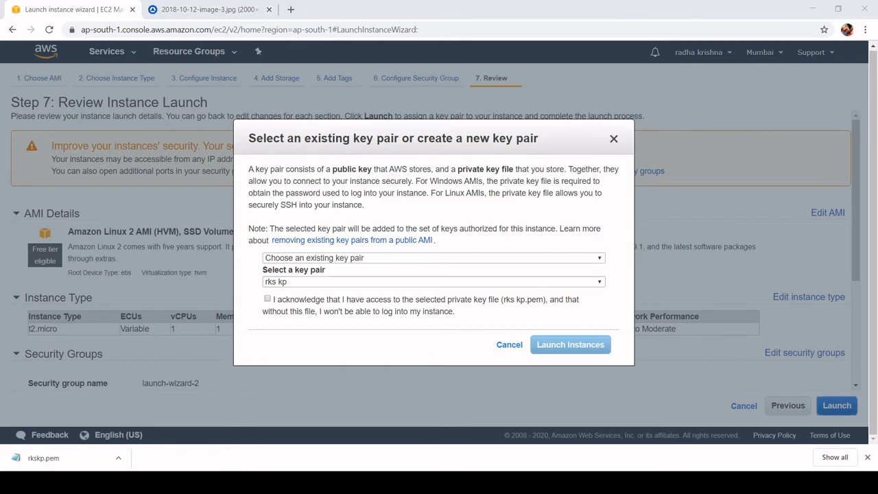
{"action": "left_click", "coordinate": [331, 304]}
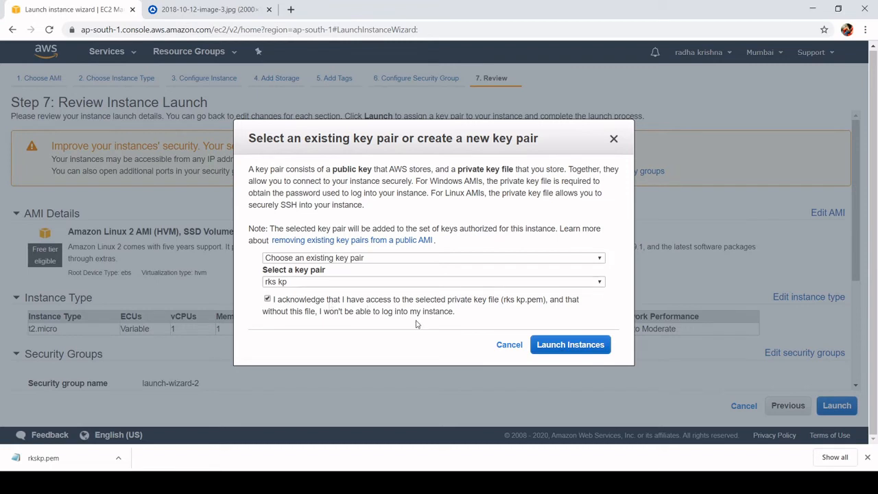
{"action": "left_click", "coordinate": [568, 346]}
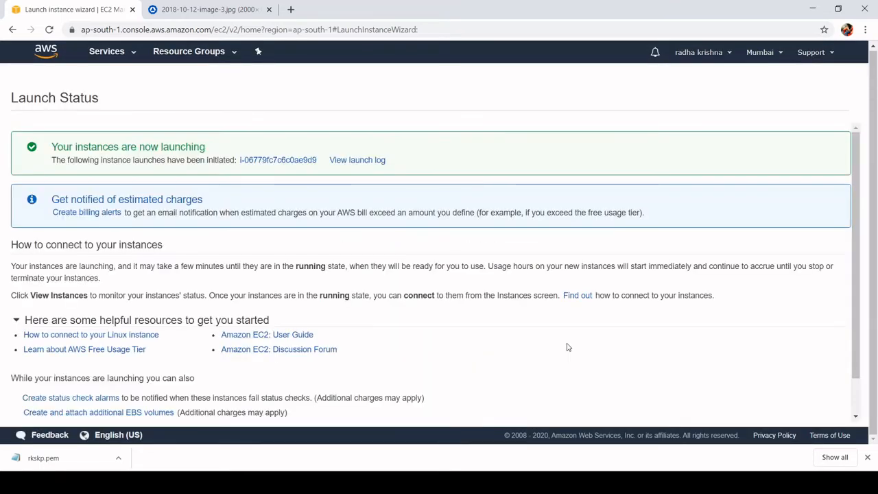
- View the launched instance in the instance list, and check the running instances through the EC2 dashboard
{"action": "left_click", "coordinate": [273, 161]}
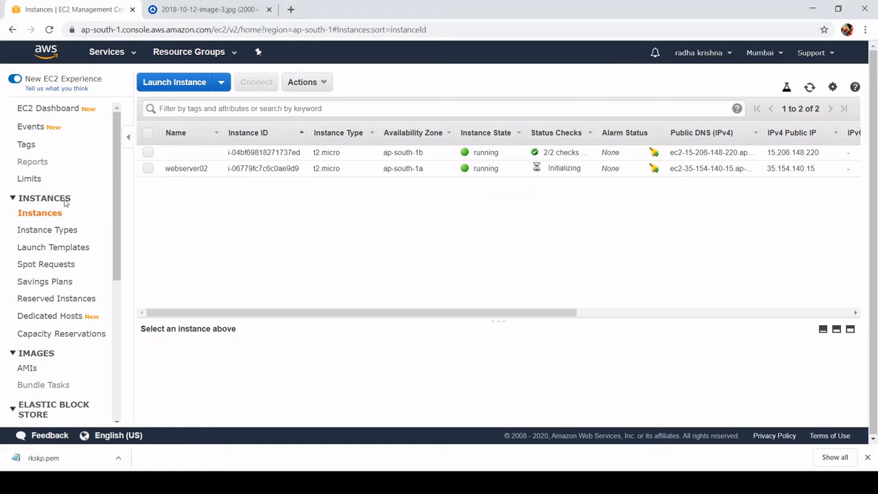
{"action": "left_click", "coordinate": [48, 109]}
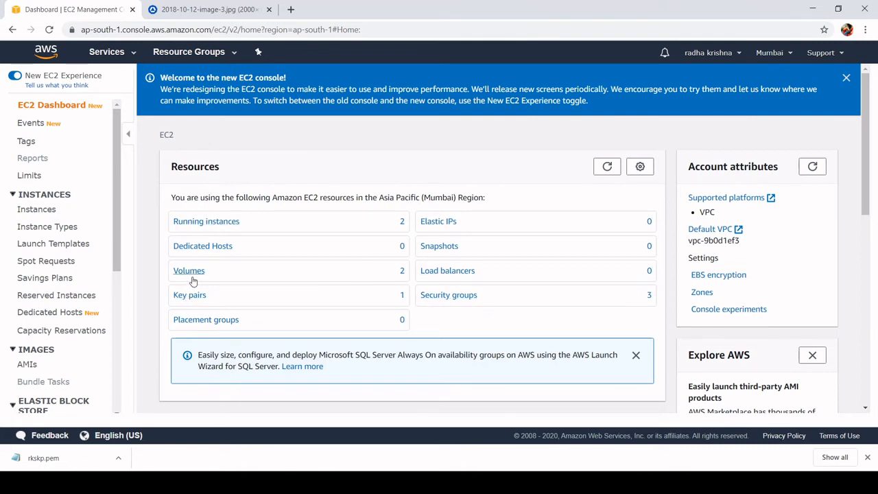
{"action": "left_click", "coordinate": [208, 222]}
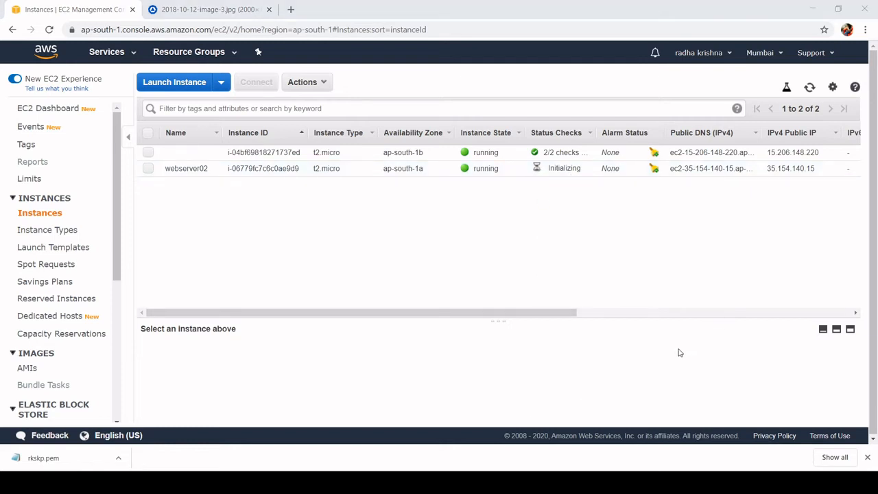
- Open the unnamed first instance's copied public IPv4 address in a new browser tab, and refresh the instance list's status
{"action": "left_click", "coordinate": [655, 152]}
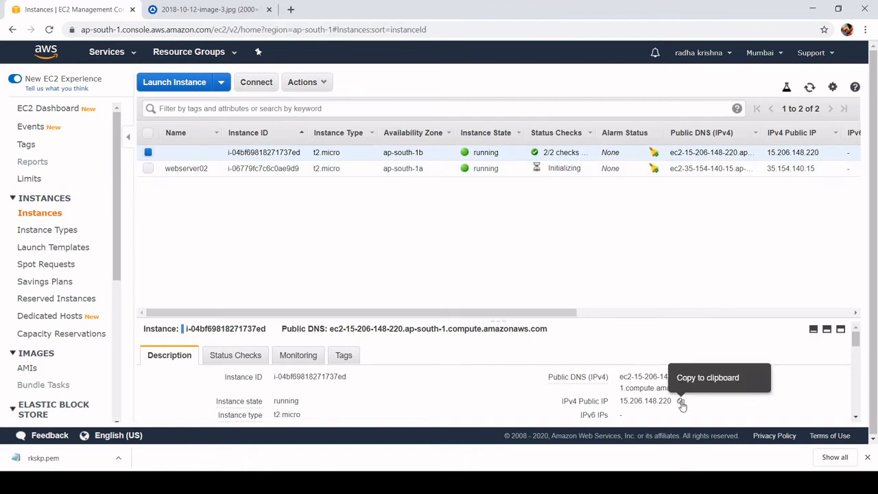
{"action": "left_click", "coordinate": [681, 403]}
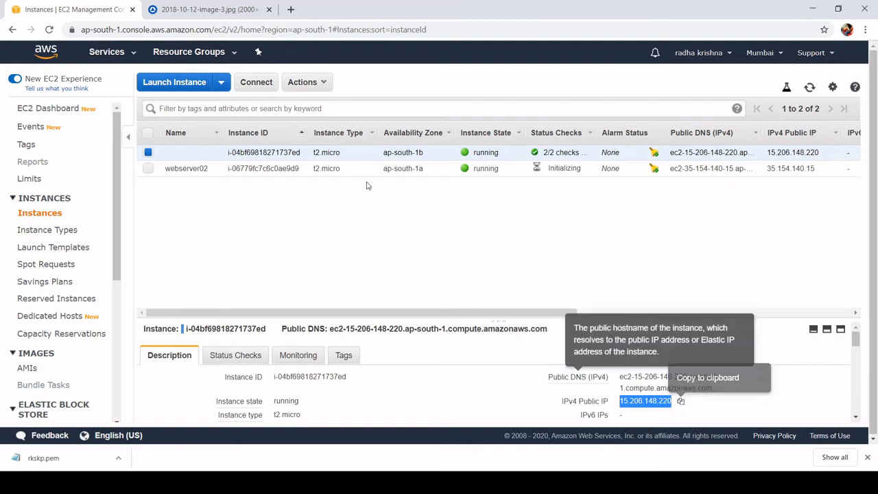
{"action": "left_click", "coordinate": [290, 10]}
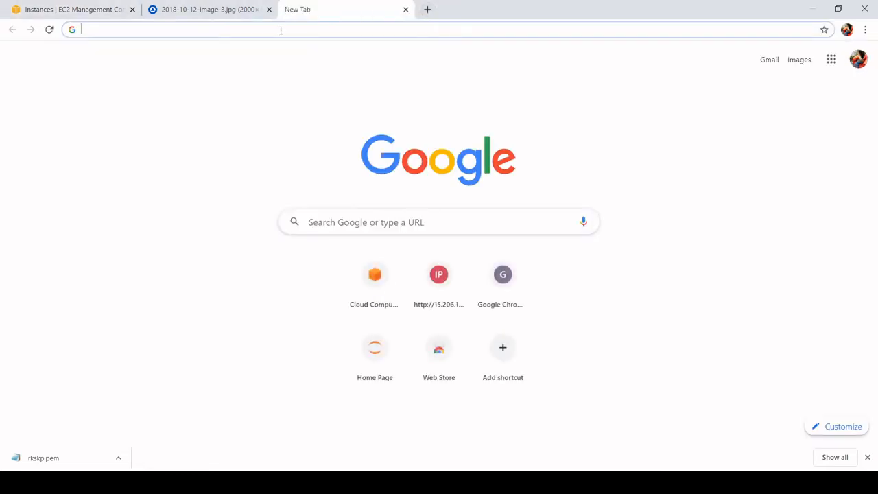
{"action": "key", "text": "ctrl+v"}
{"action": "key", "text": "Return"}
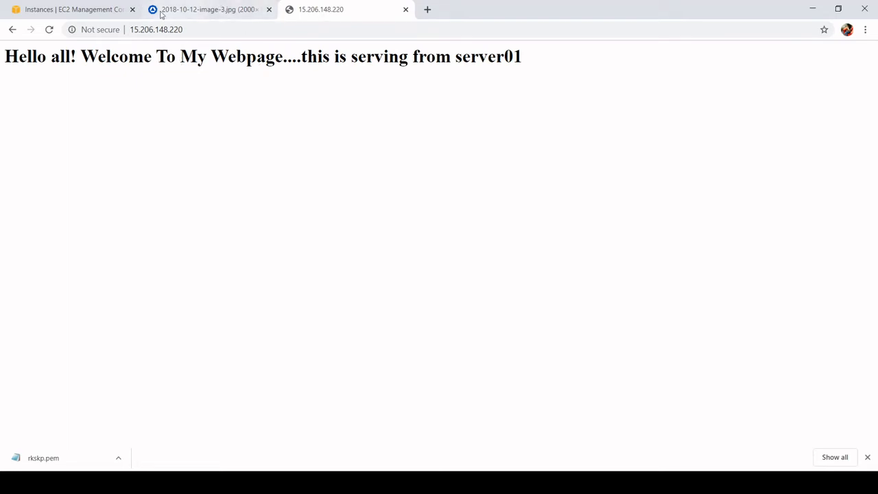
{"action": "left_click", "coordinate": [67, 11]}
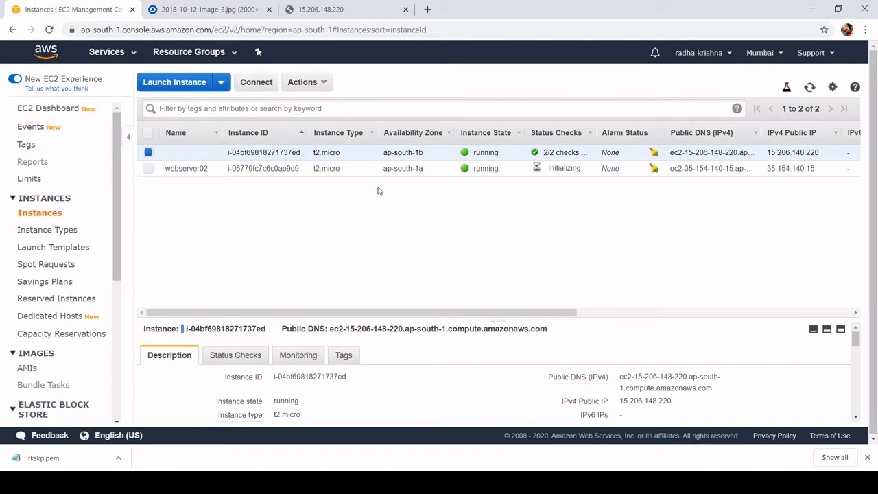
{"action": "left_click", "coordinate": [811, 88]}
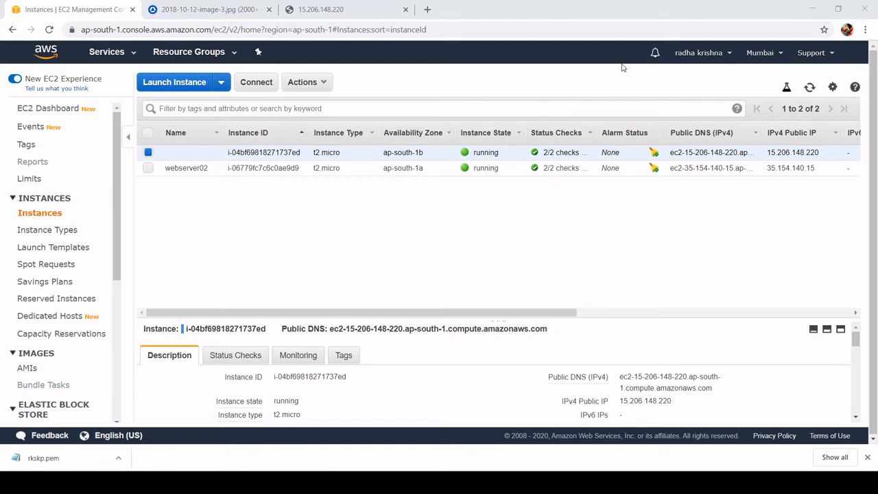
- Start creating a Classic Load Balancer named rksloadbalancer in the default VPC with HTTP port 80 forwarding, and proceed to security groups
{"action": "scroll", "coordinate": [89, 353], "scroll_direction": "down", "scroll_amount": 5}
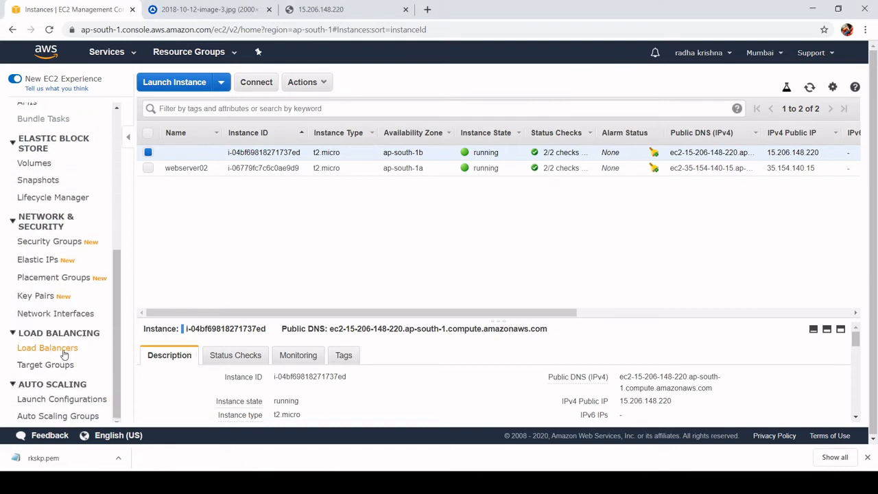
{"action": "left_click", "coordinate": [60, 351]}
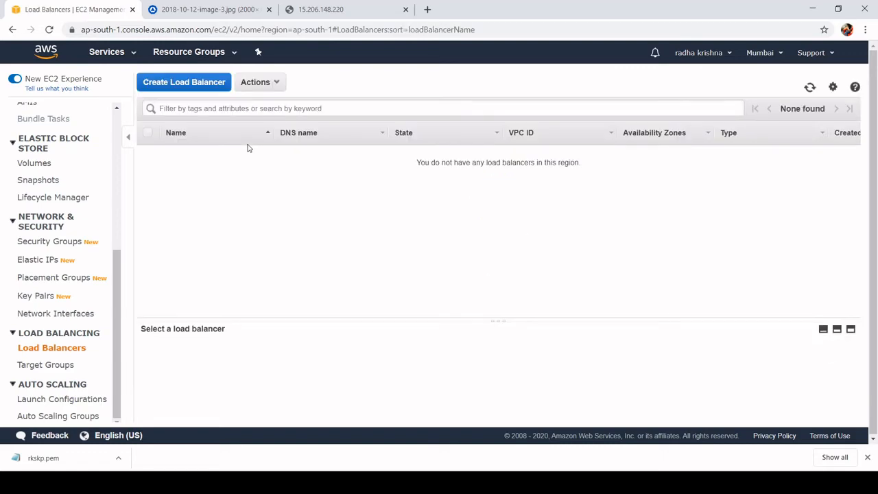
{"action": "left_click", "coordinate": [215, 84]}
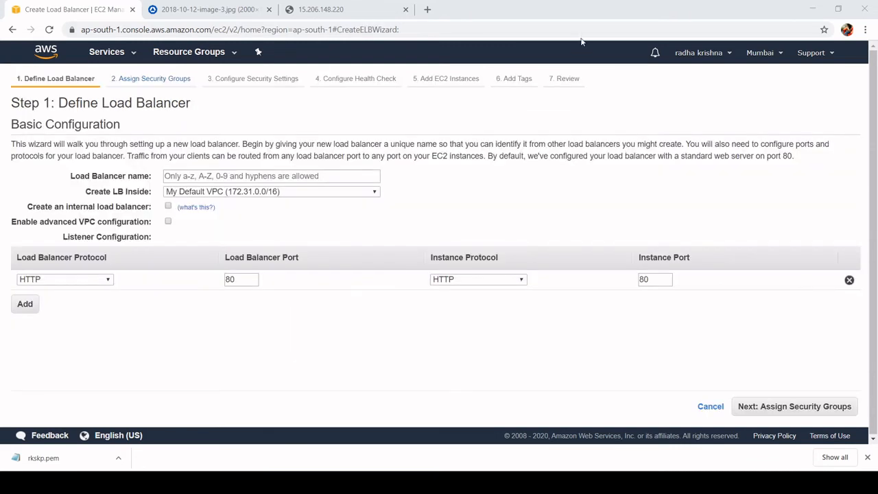
{"action": "left_click", "coordinate": [279, 176]}
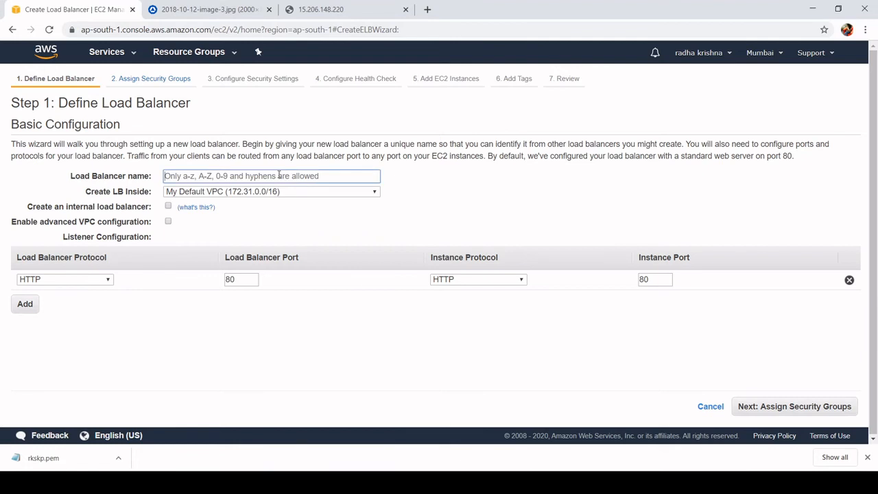
{"action": "type", "text": "rk"}
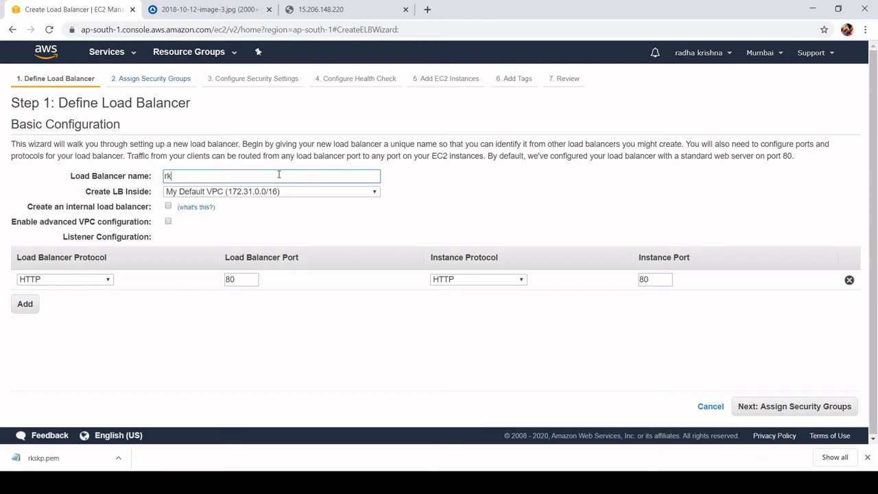
{"action": "type", "text": "sloadbalancer"}
{"action": "left_click", "coordinate": [769, 407]}
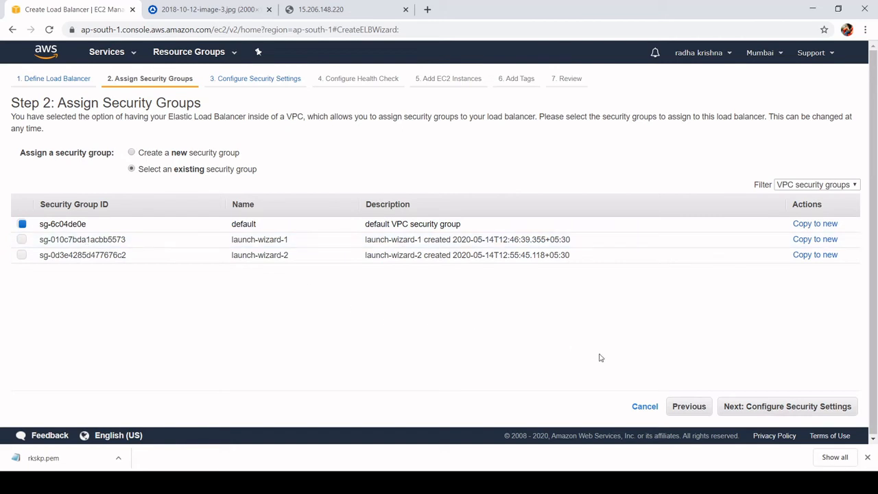
- Keep the default VPC security group and the HTTP port 80 /index.html health check, and proceed to the EC2 instance selection
{"action": "left_click", "coordinate": [788, 409]}
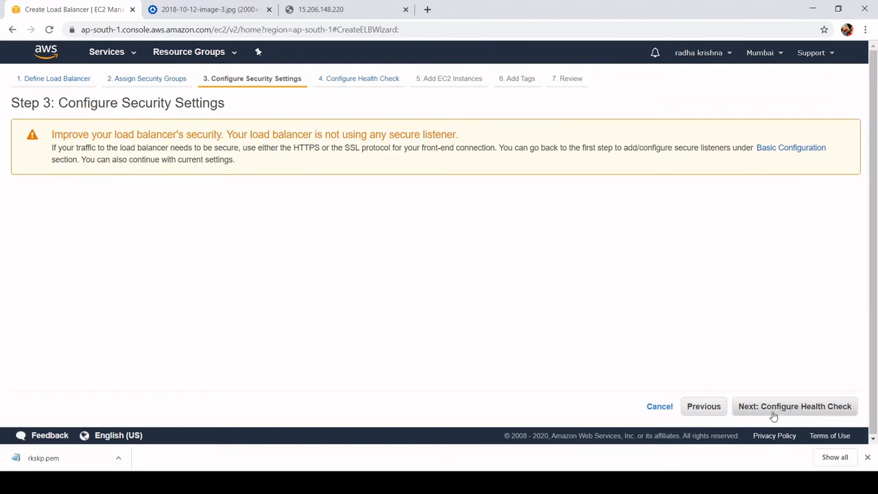
{"action": "left_click", "coordinate": [774, 411]}
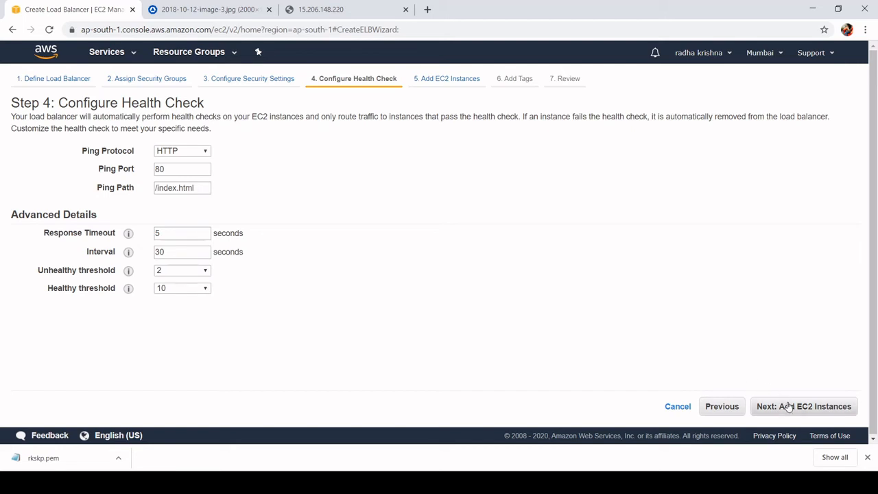
{"action": "left_click", "coordinate": [823, 405]}
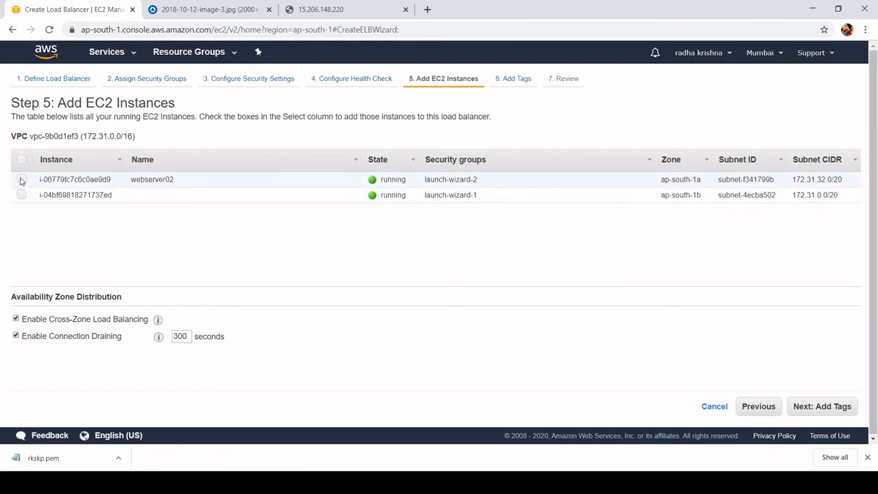
- Add webserver02 and the unnamed first instance to the load balancer, and proceed to its tags
{"action": "left_click", "coordinate": [22, 180]}
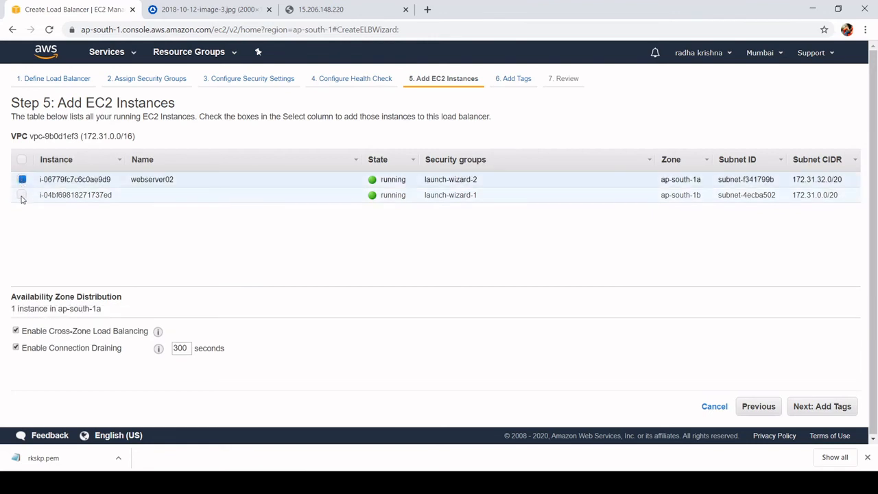
{"action": "left_click", "coordinate": [21, 195]}
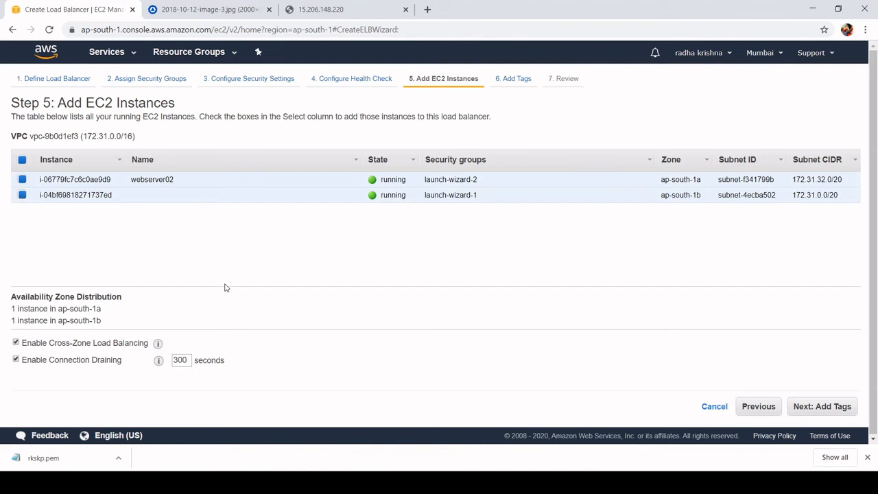
{"action": "mouse_move", "coordinate": [158, 363]}
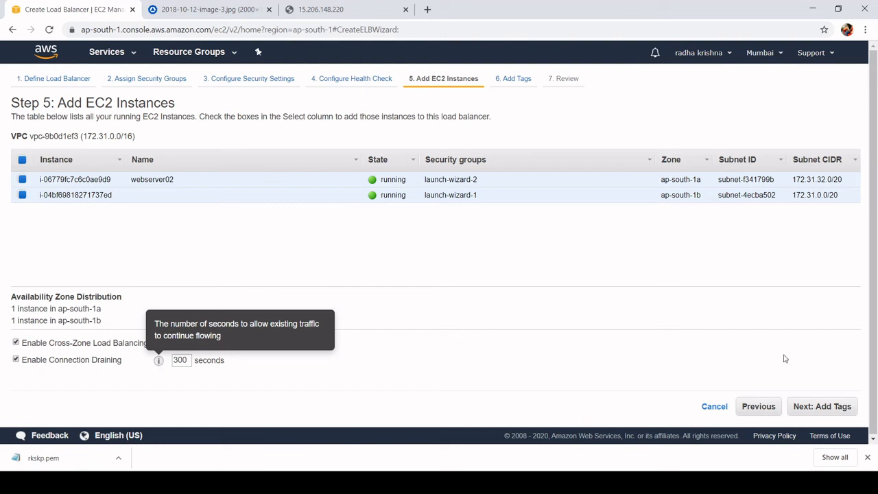
{"action": "left_click", "coordinate": [821, 412]}
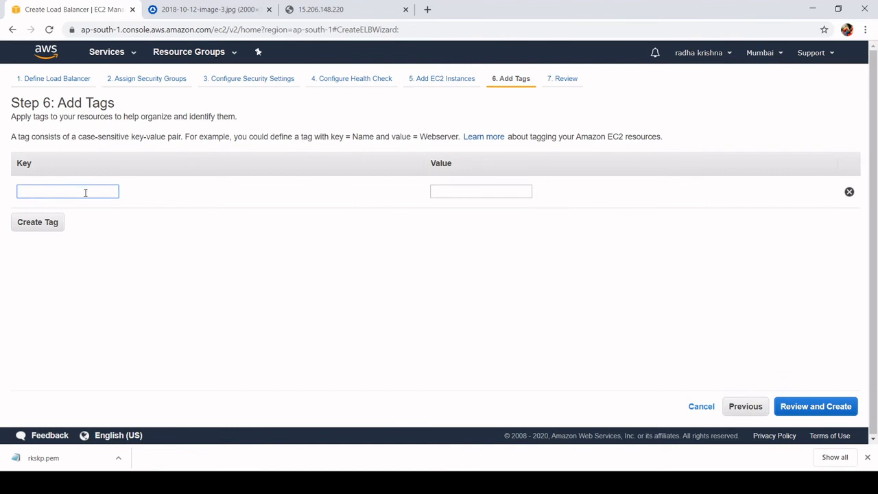
- Tag the load balancer with key Name and value ELB, and create it from the review
{"action": "type", "text": "Name"}
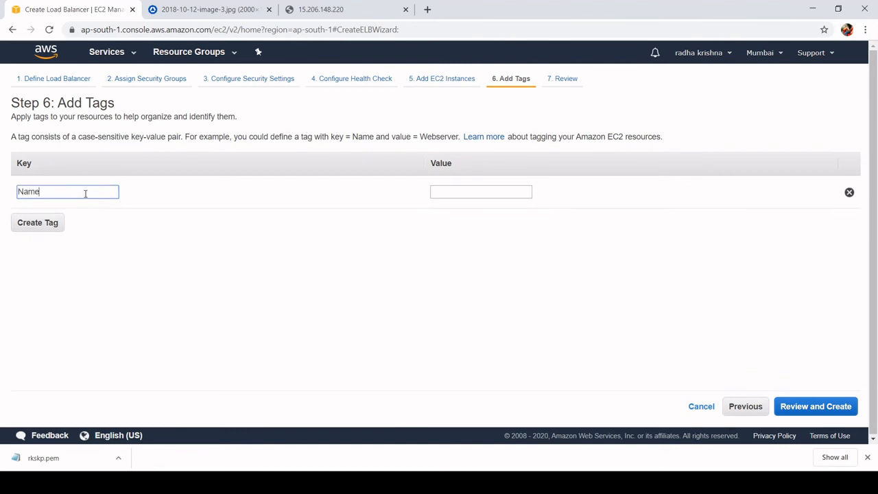
{"action": "left_click", "coordinate": [499, 191]}
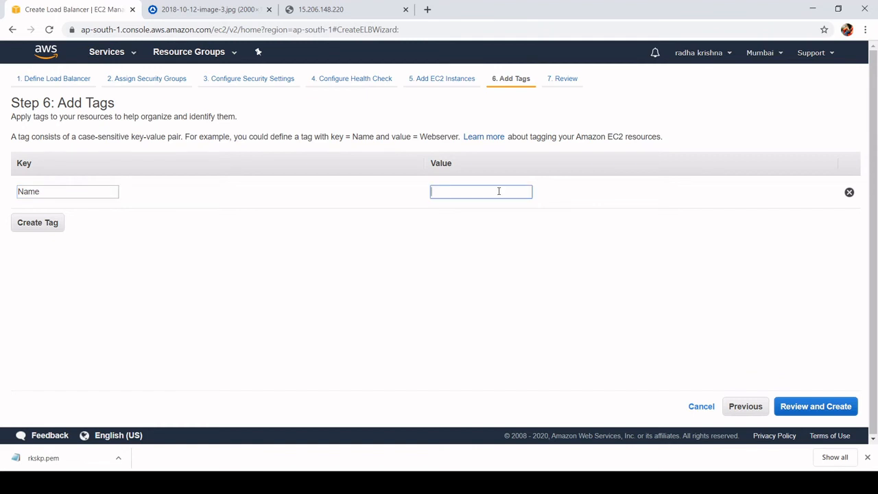
{"action": "type", "text": "ELB"}
{"action": "left_click", "coordinate": [801, 410]}
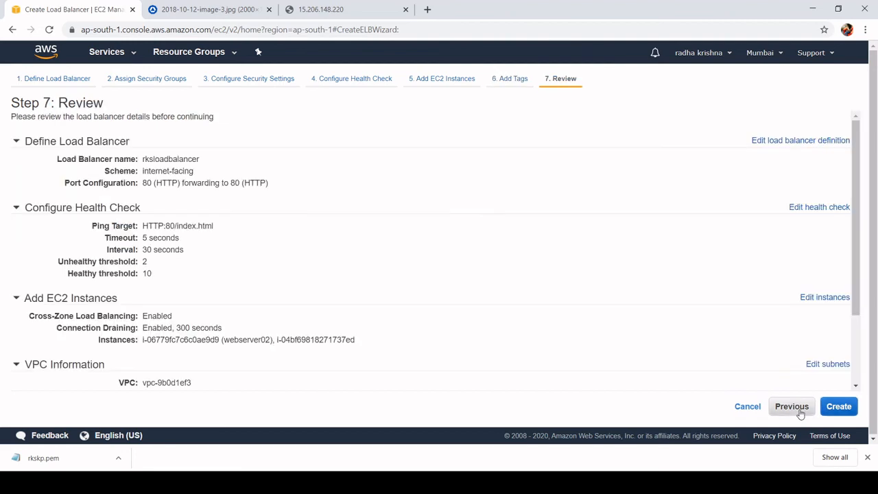
{"action": "left_click", "coordinate": [839, 407]}
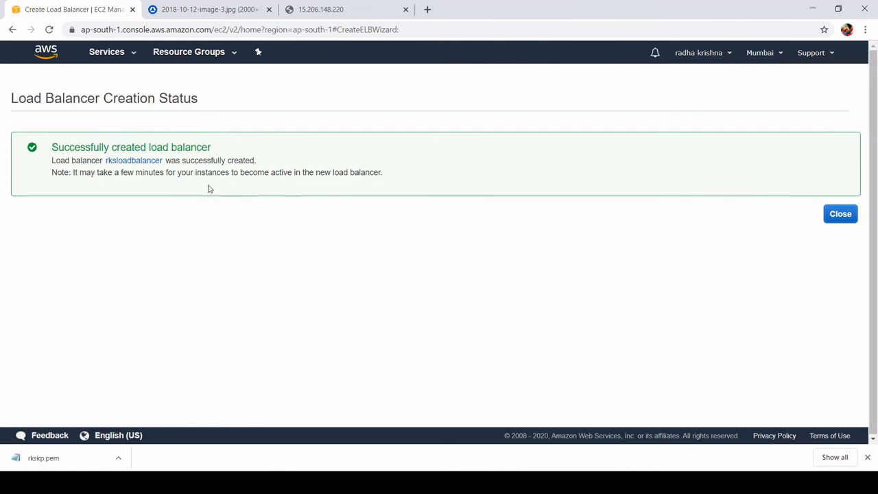
- Open rksloadbalancer and examine its description, including the DNS name, instance status and security settings
{"action": "left_click", "coordinate": [134, 161]}
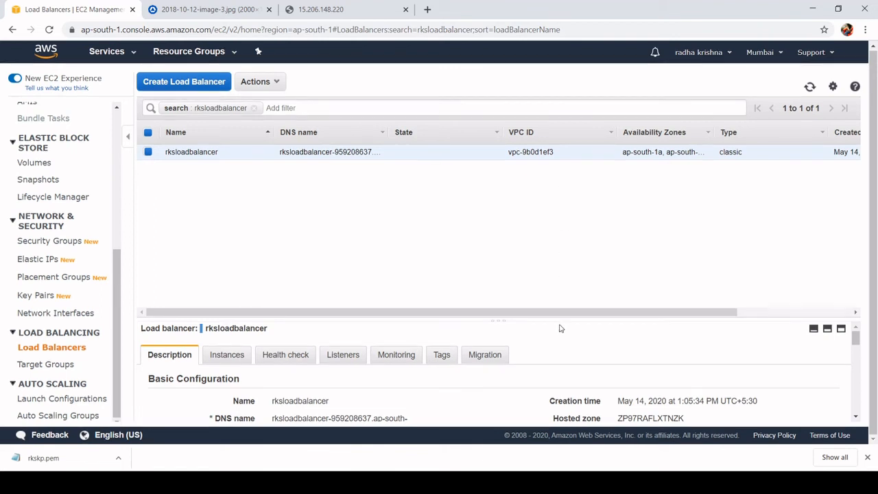
{"action": "scroll", "coordinate": [559, 346], "scroll_direction": "down", "scroll_amount": 4}
{"action": "scroll", "coordinate": [559, 346], "scroll_direction": "up", "scroll_amount": 4}
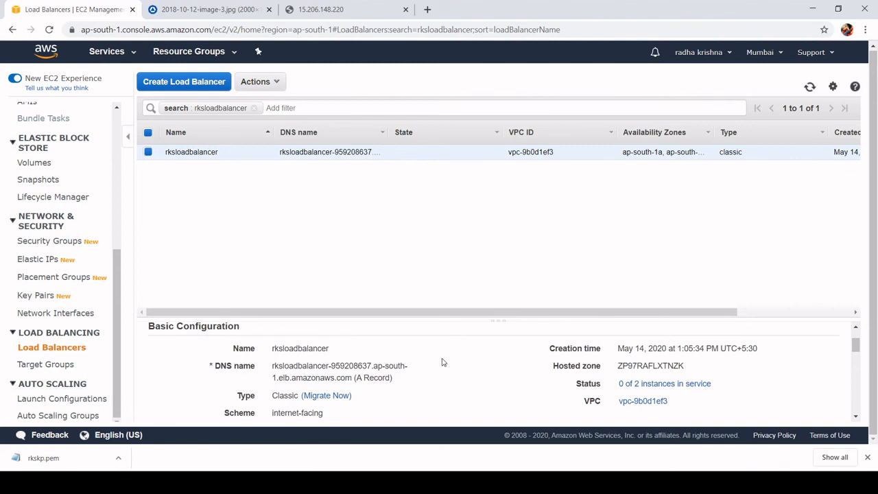
{"action": "scroll", "coordinate": [442, 362], "scroll_direction": "down", "scroll_amount": 1}
{"action": "scroll", "coordinate": [420, 367], "scroll_direction": "up", "scroll_amount": 1}
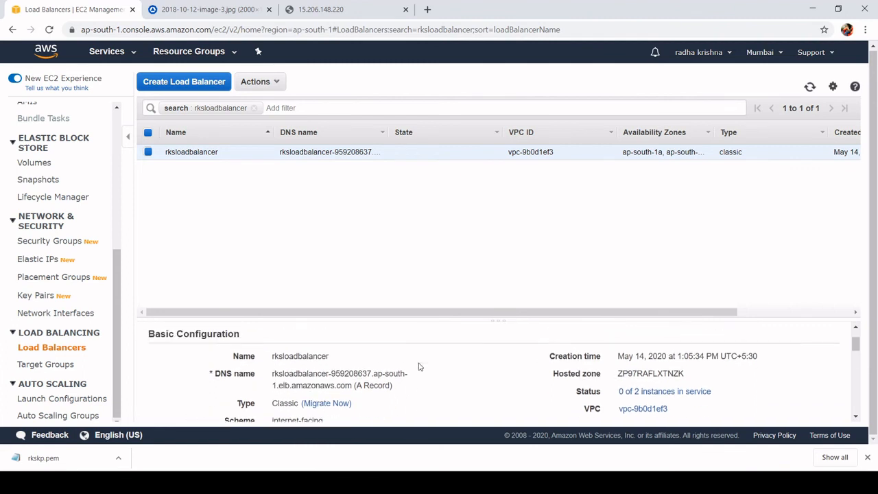
{"action": "scroll", "coordinate": [420, 367], "scroll_direction": "up", "scroll_amount": 1}
{"action": "scroll", "coordinate": [417, 388], "scroll_direction": "down", "scroll_amount": 1}
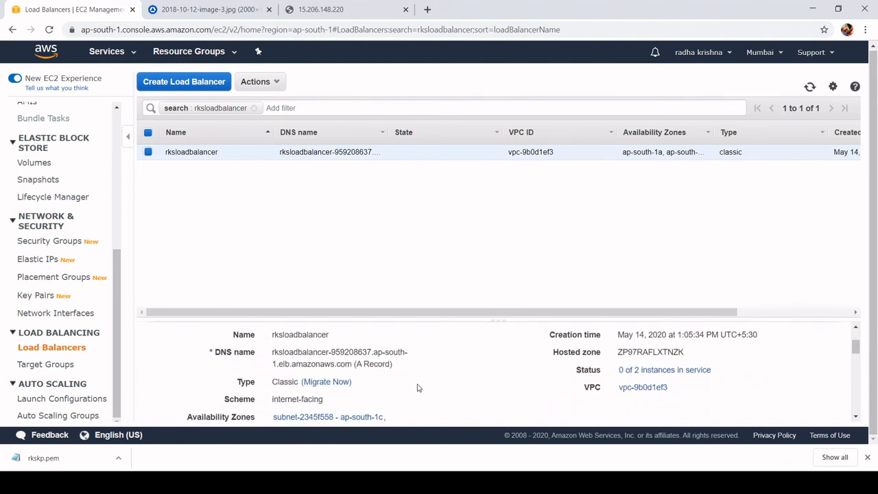
{"action": "scroll", "coordinate": [417, 388], "scroll_direction": "down", "scroll_amount": 1}
{"action": "scroll", "coordinate": [417, 387], "scroll_direction": "down", "scroll_amount": 2}
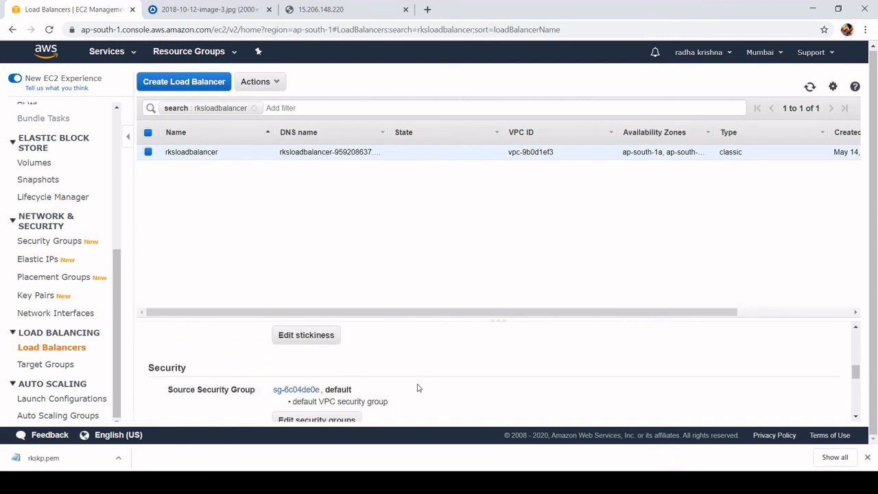
{"action": "scroll", "coordinate": [417, 388], "scroll_direction": "up", "scroll_amount": 3}
{"action": "scroll", "coordinate": [417, 387], "scroll_direction": "up", "scroll_amount": 1}
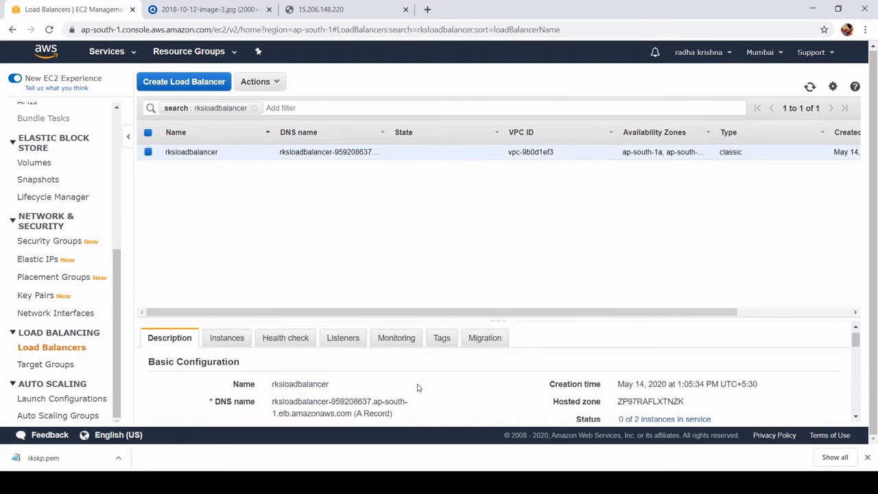
- Copy rksloadbalancer's DNS name from its description and open that address in a new browser tab
{"action": "scroll", "coordinate": [417, 387], "scroll_direction": "down", "scroll_amount": 1}
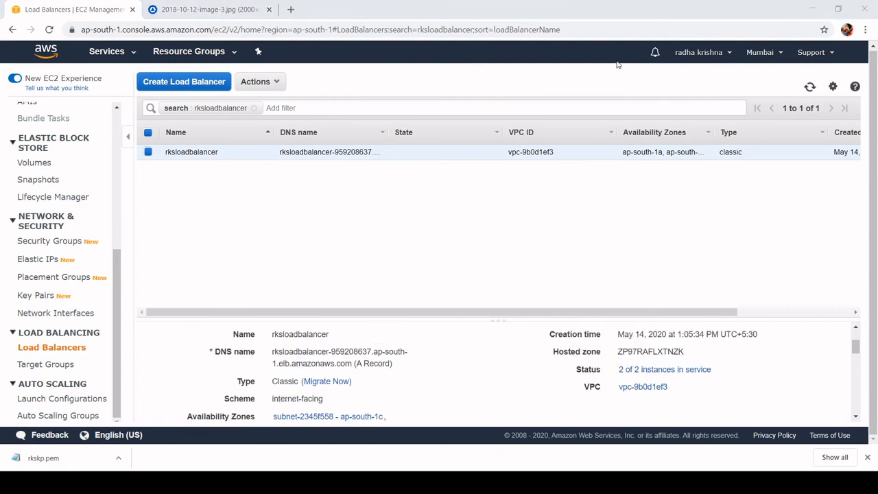
{"action": "left_click", "coordinate": [615, 72]}
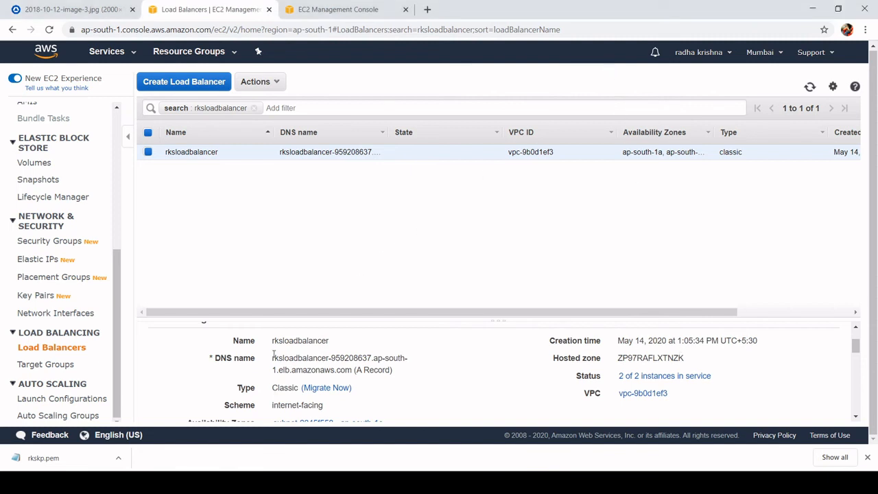
{"action": "left_click_drag", "start_coordinate": [272, 360], "coordinate": [352, 370]}
{"action": "key", "text": "ctrl+c"}
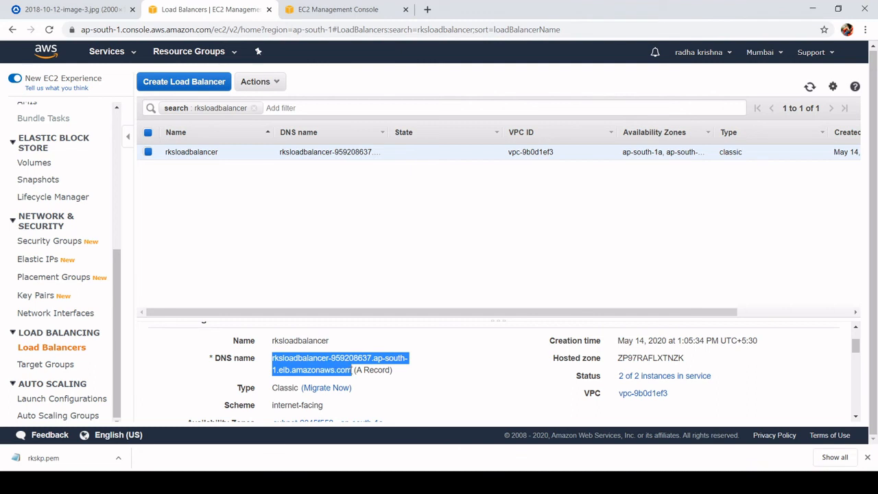
{"action": "left_click", "coordinate": [427, 9]}
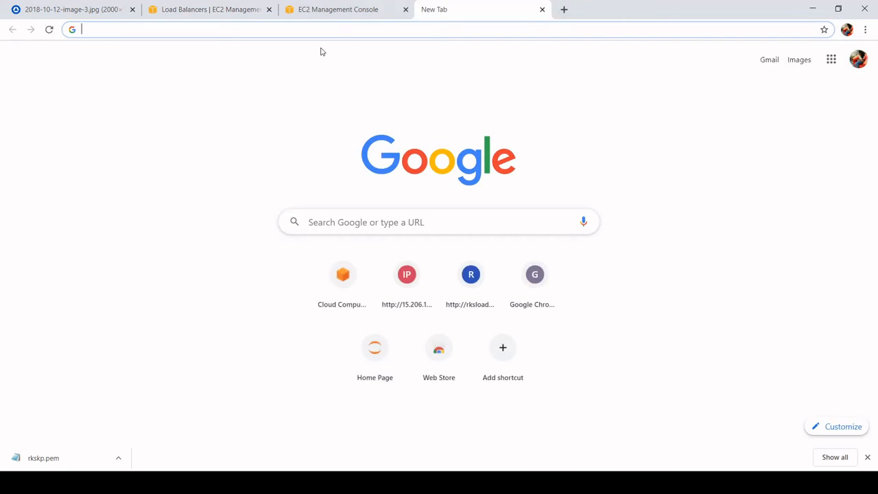
{"action": "key", "text": "ctrl+v"}
{"action": "key", "text": "Return"}
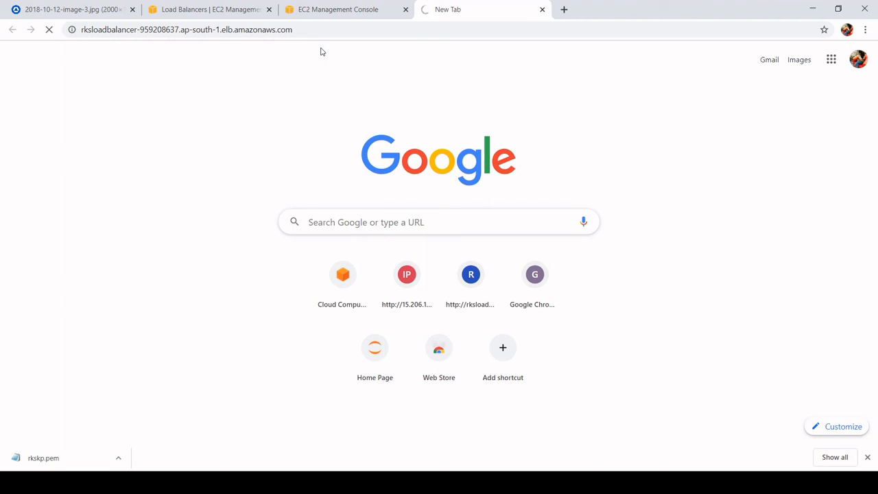
- Return to rksloadbalancer's description and open the details of its default VPC source security group
{"action": "left_click", "coordinate": [204, 9]}
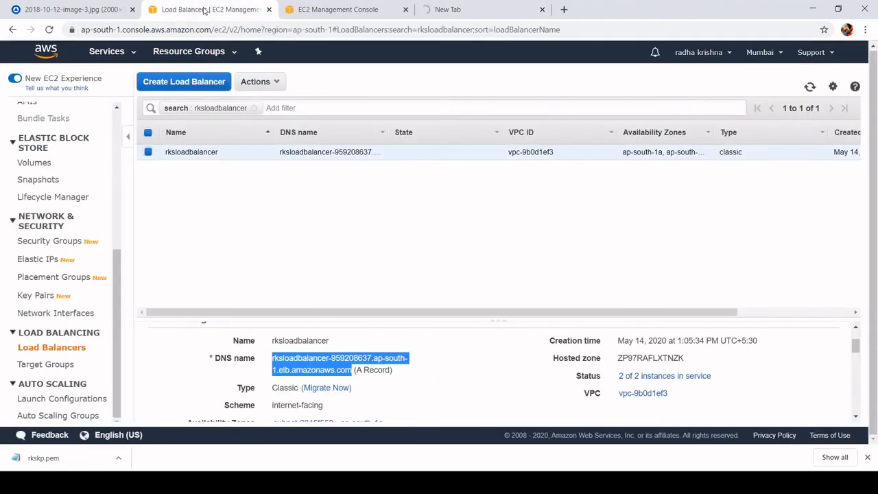
{"action": "left_click", "coordinate": [443, 376]}
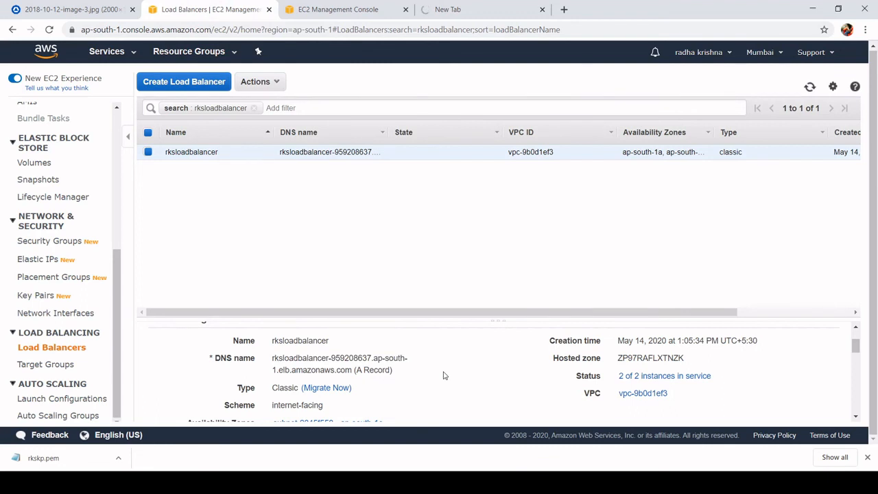
{"action": "scroll", "coordinate": [443, 375], "scroll_direction": "down", "scroll_amount": 5}
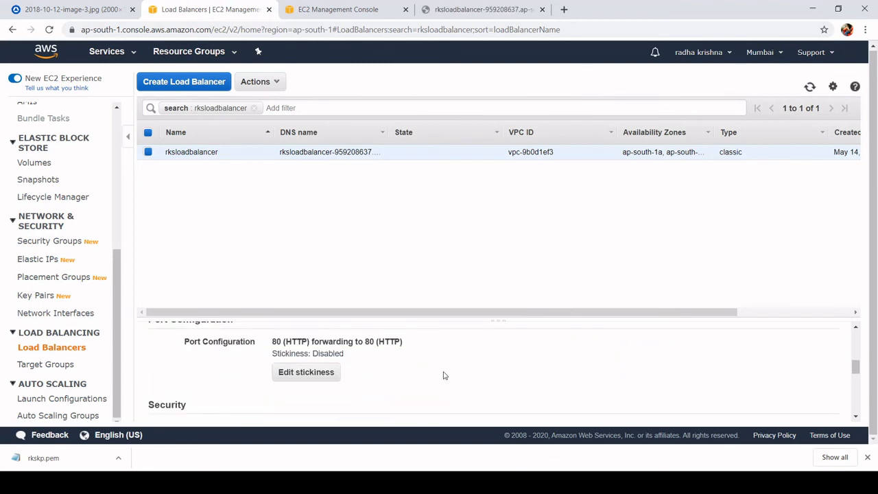
{"action": "scroll", "coordinate": [443, 375], "scroll_direction": "down", "scroll_amount": 2}
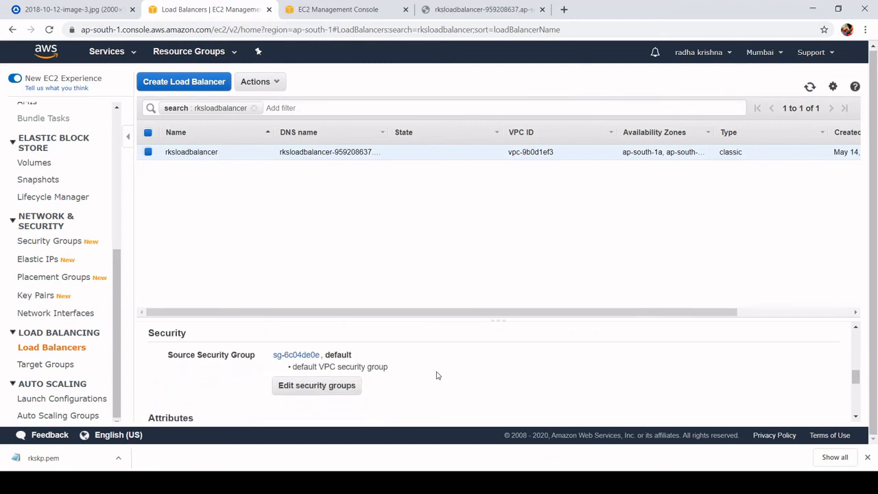
{"action": "left_click", "coordinate": [304, 354]}
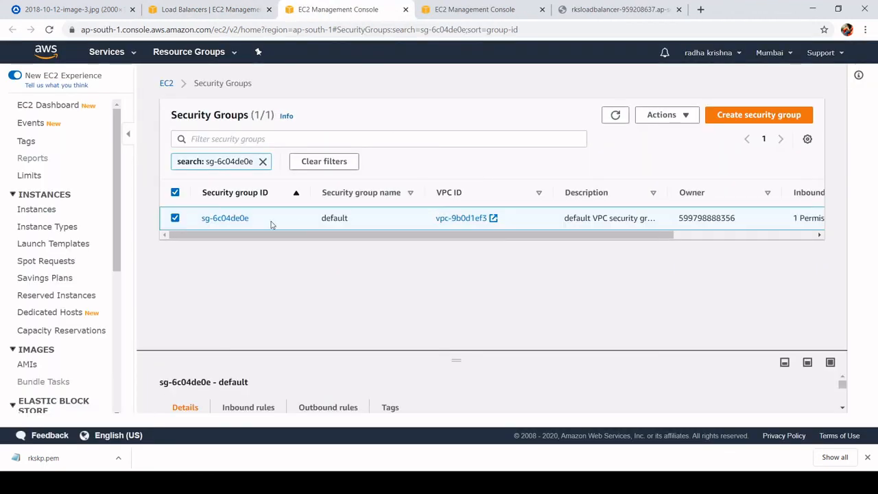
{"action": "left_click", "coordinate": [225, 218]}
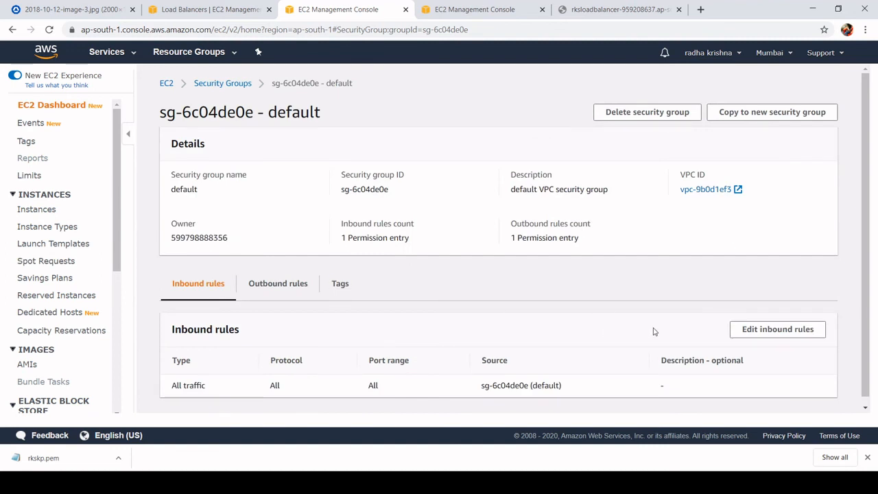
- Add an inbound HTTP rule with source 0.0.0.0/0 to the default security group and save the rules
{"action": "left_click", "coordinate": [750, 330]}
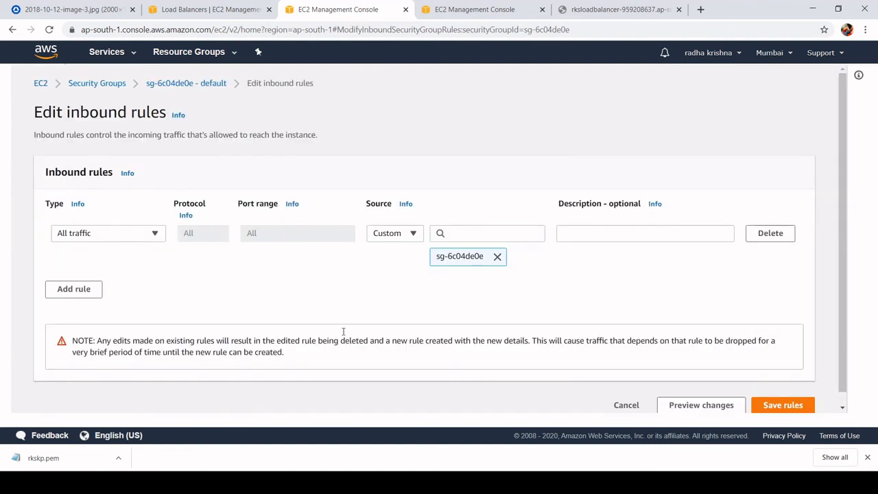
{"action": "left_click", "coordinate": [86, 292]}
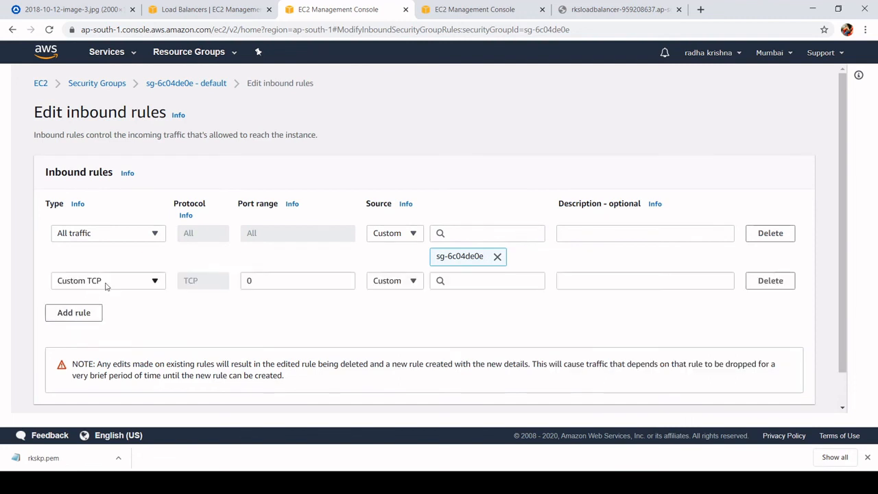
{"action": "left_click", "coordinate": [106, 284]}
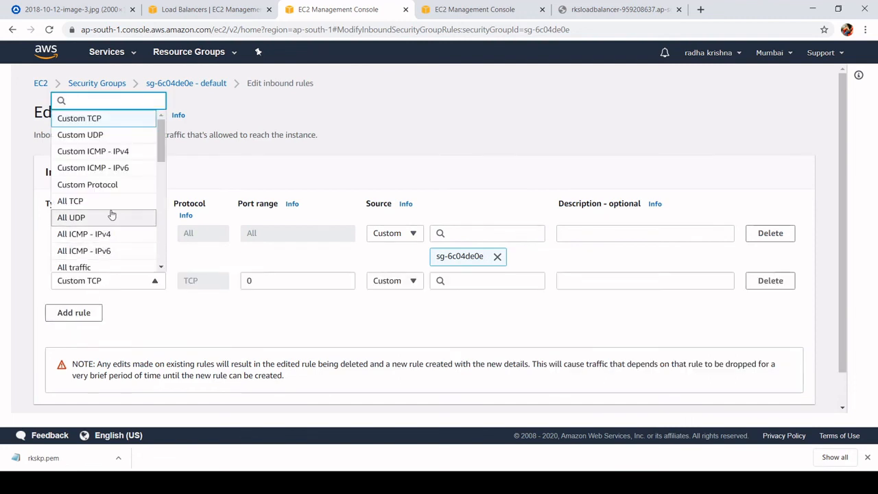
{"action": "scroll", "coordinate": [111, 214], "scroll_direction": "down", "scroll_amount": 1}
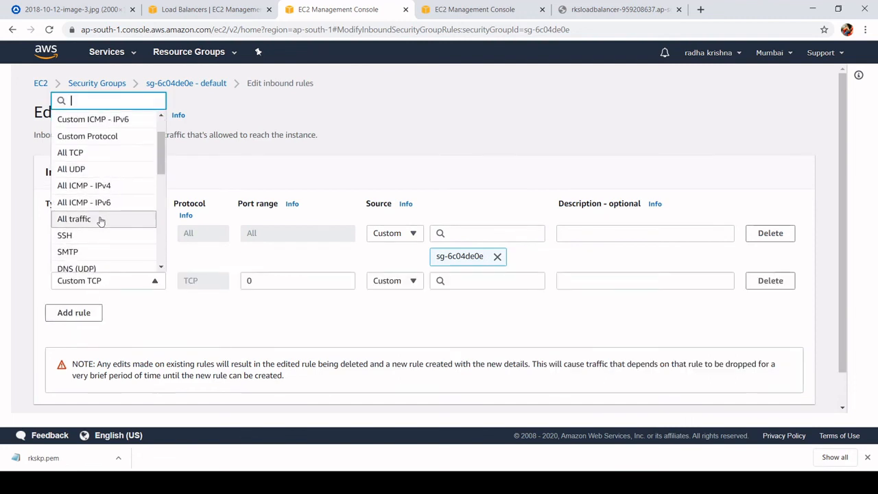
{"action": "type", "text": "h"}
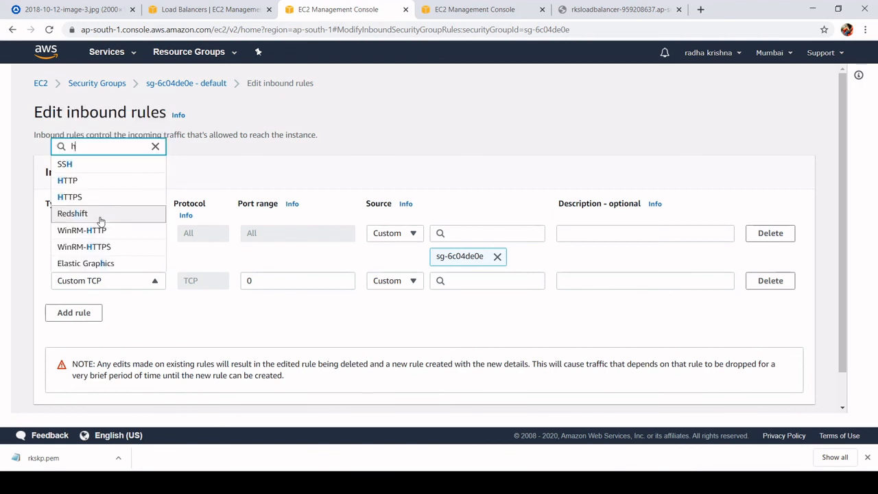
{"action": "left_click", "coordinate": [102, 180]}
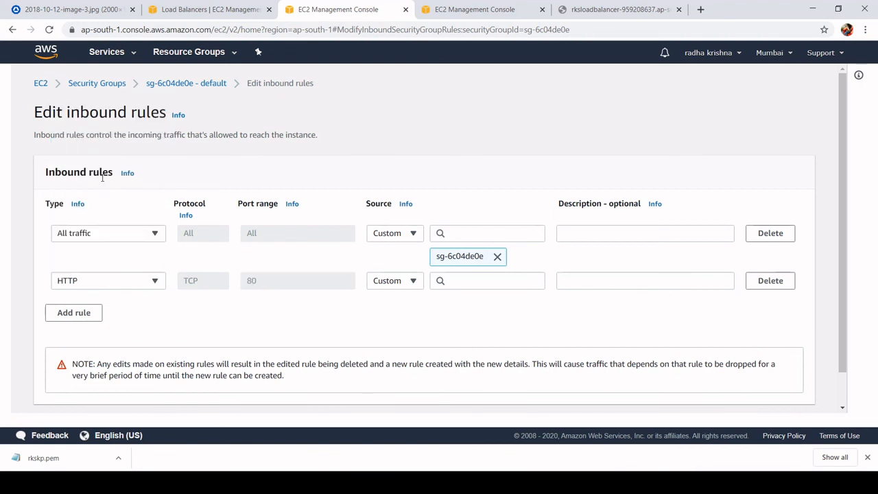
{"action": "left_click", "coordinate": [493, 276]}
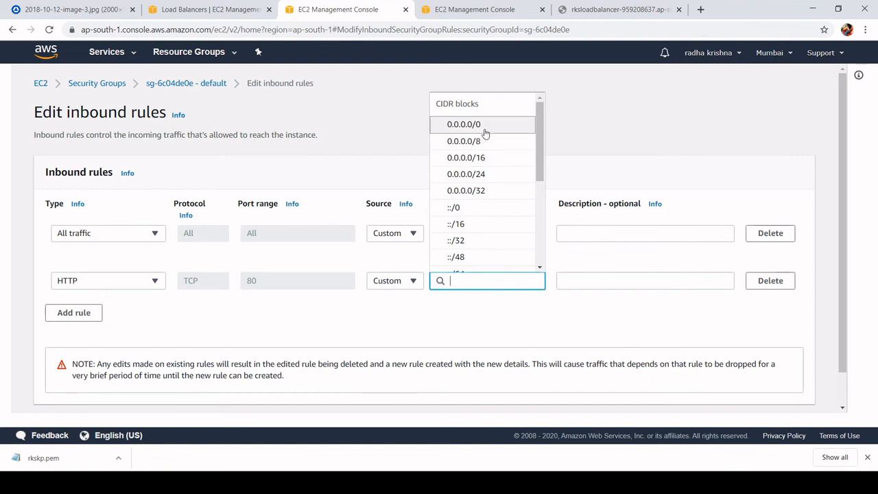
{"action": "left_click", "coordinate": [484, 126]}
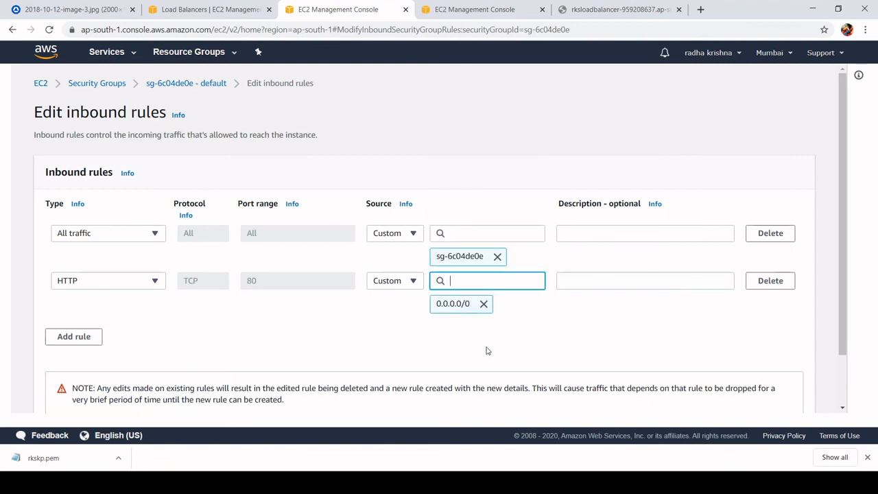
{"action": "scroll", "coordinate": [602, 371], "scroll_direction": "down", "scroll_amount": 2}
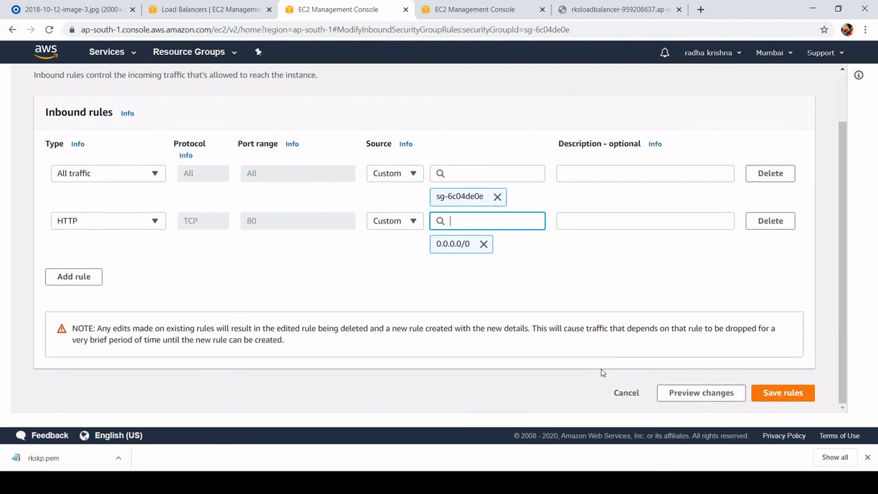
{"action": "left_click", "coordinate": [791, 399]}
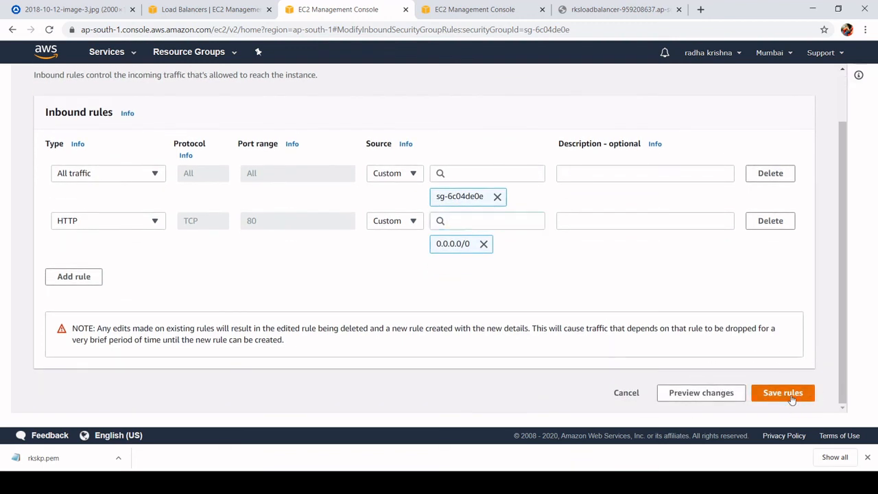
{"action": "scroll", "coordinate": [535, 268], "scroll_direction": "down", "scroll_amount": 2}
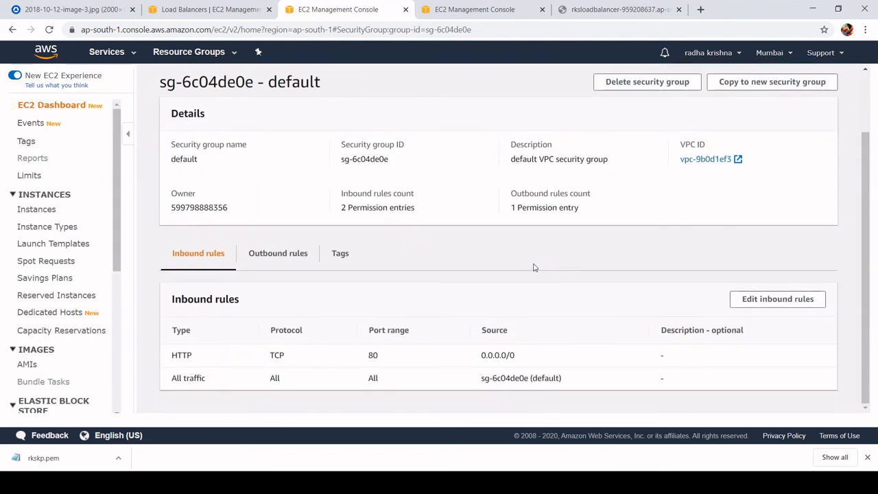
{"action": "scroll", "coordinate": [535, 268], "scroll_direction": "up", "scroll_amount": 2}
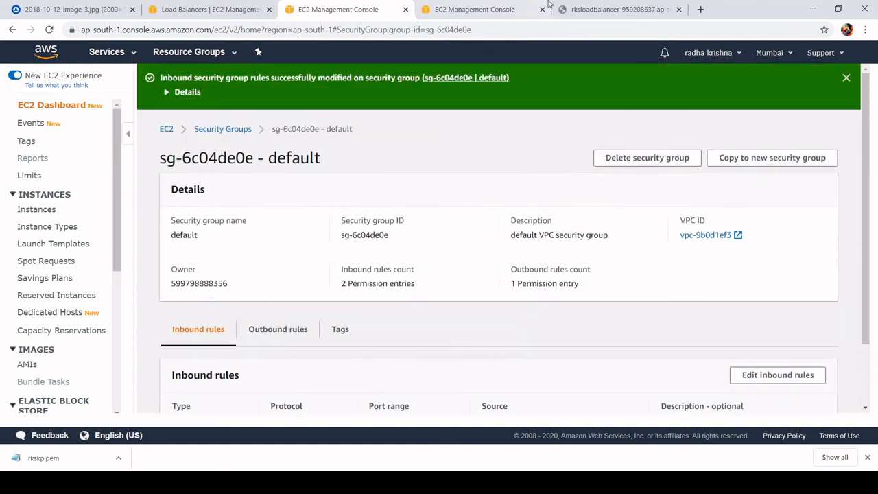
- Go back to the web page at the load balancer's address and reload it twice to check which server responds
{"action": "left_click", "coordinate": [606, 12]}
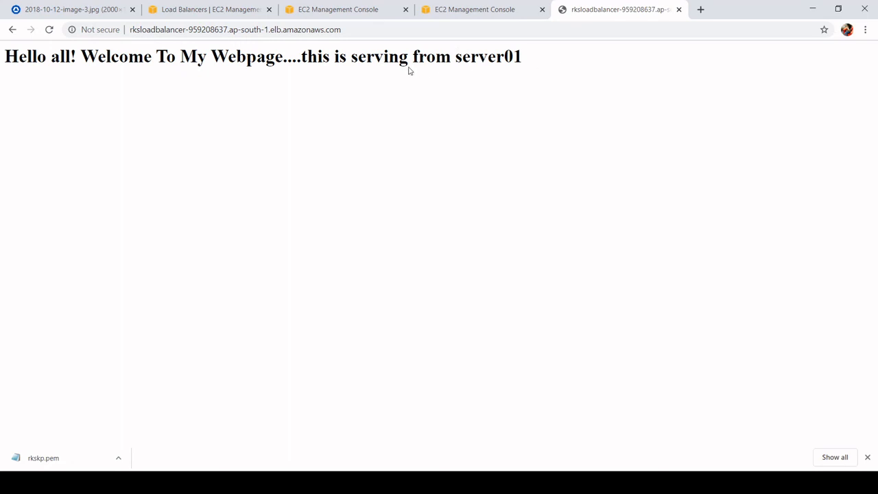
{"action": "left_click", "coordinate": [50, 31]}
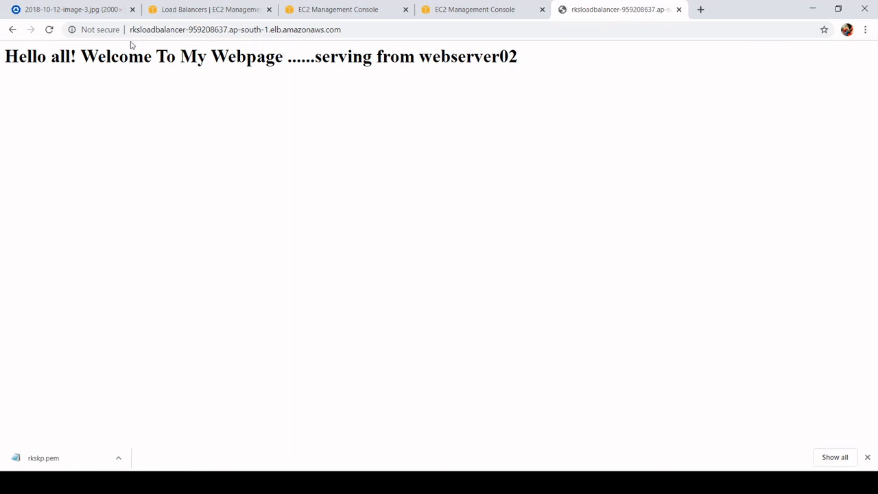
{"action": "left_click", "coordinate": [50, 31]}
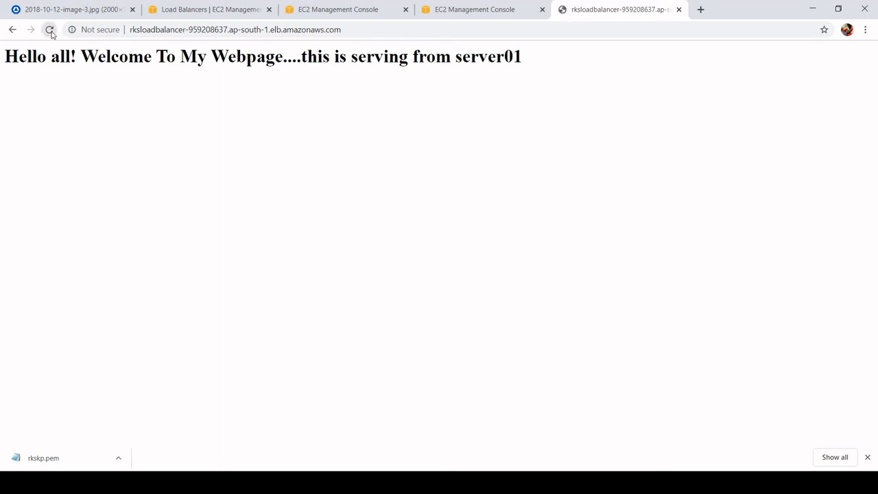